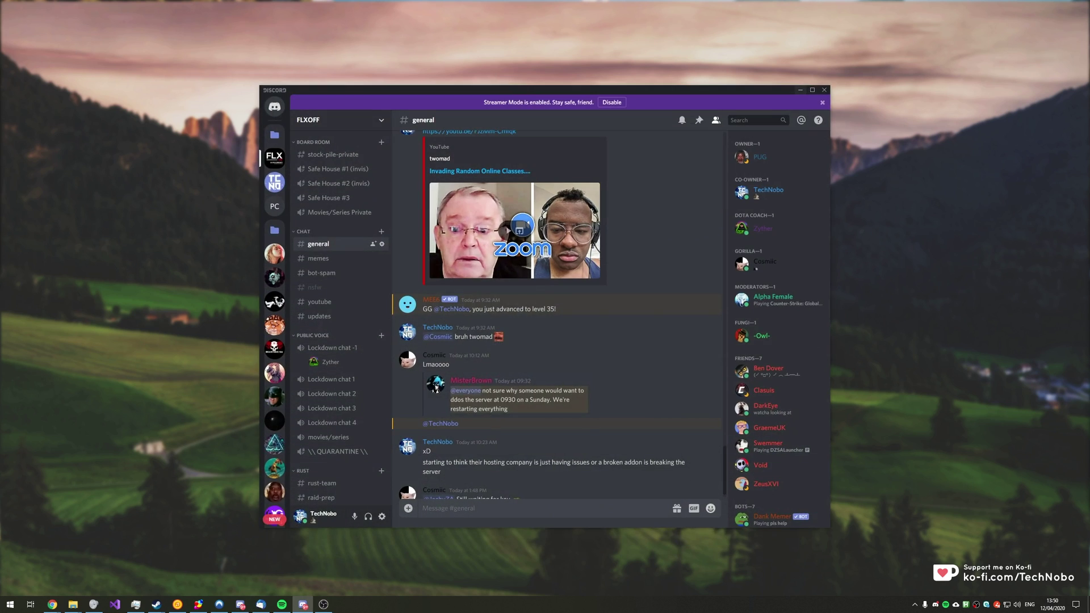
Step: Scroll the #general chat down slightly before bringing up Spotify
scroll(672, 384, "down", 1)
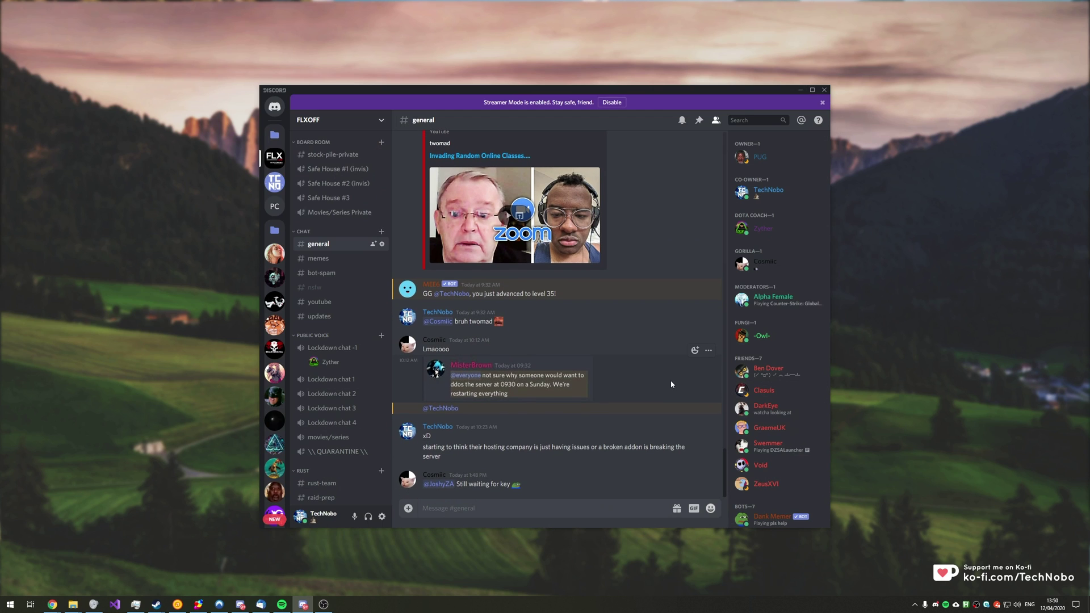
Step: Bring up Spotify, reposition its window, and start then pause the song NORTH
left_click(281, 604)
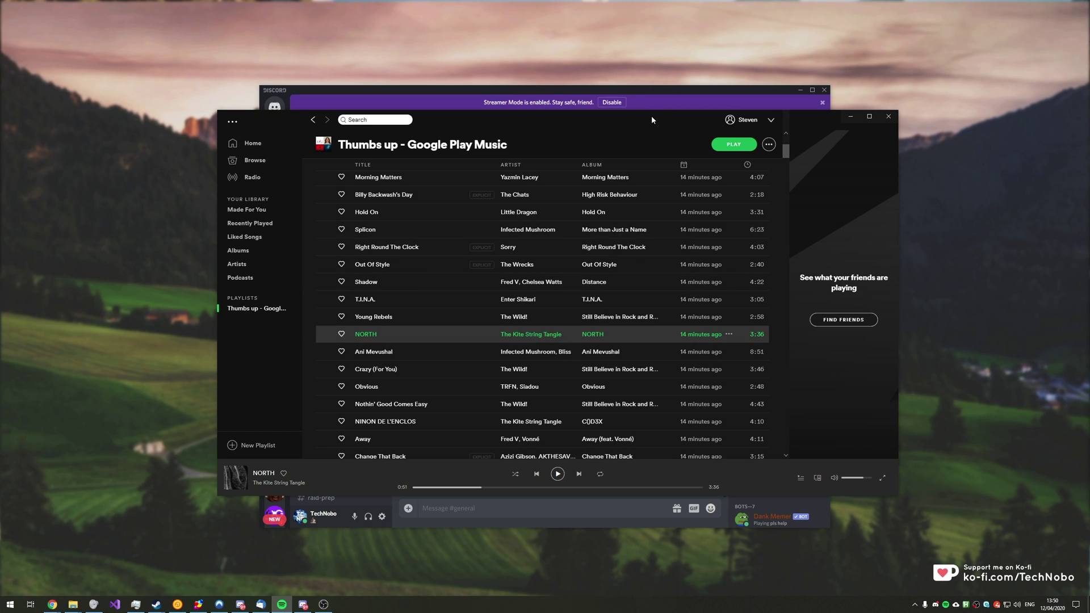
mouse_move(652, 108)
left_mouse_down()
mouse_move(572, 207)
mouse_move(436, 203)
left_mouse_up()
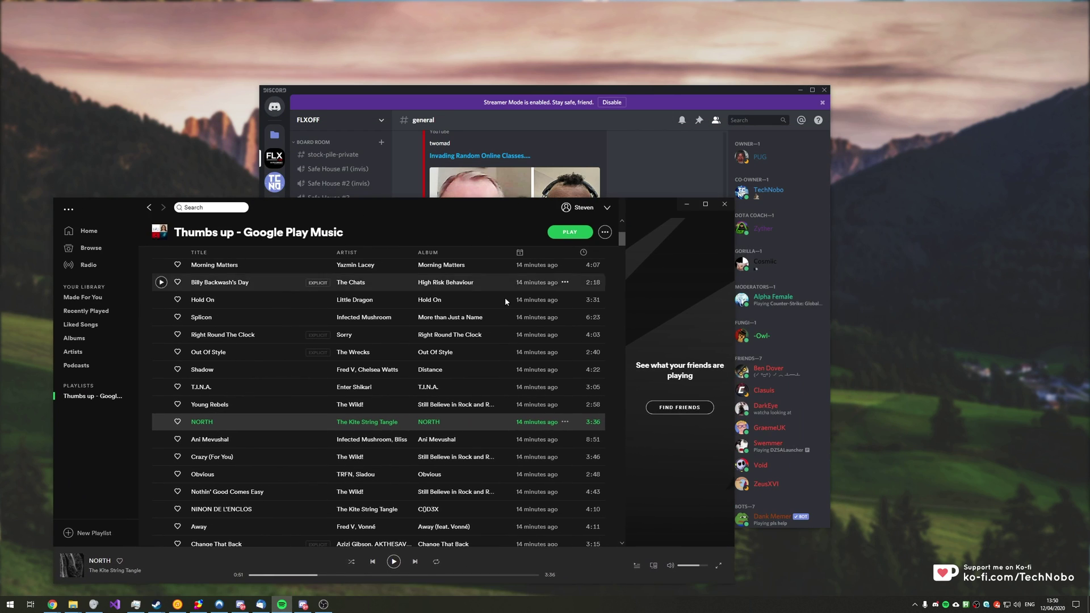
left_click(394, 562)
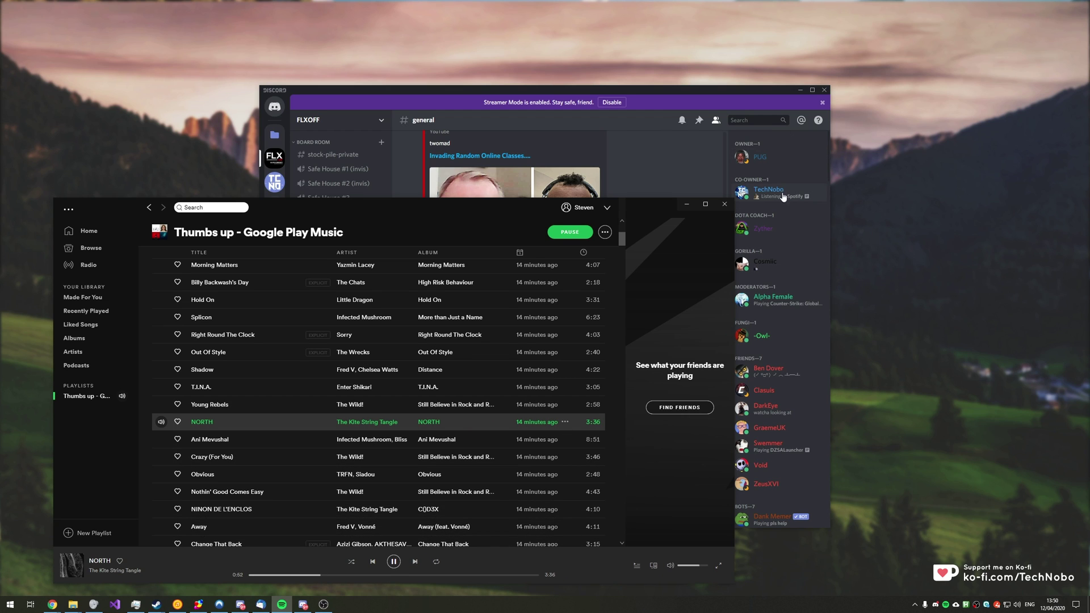
left_click_drag(710, 196, 706, 178)
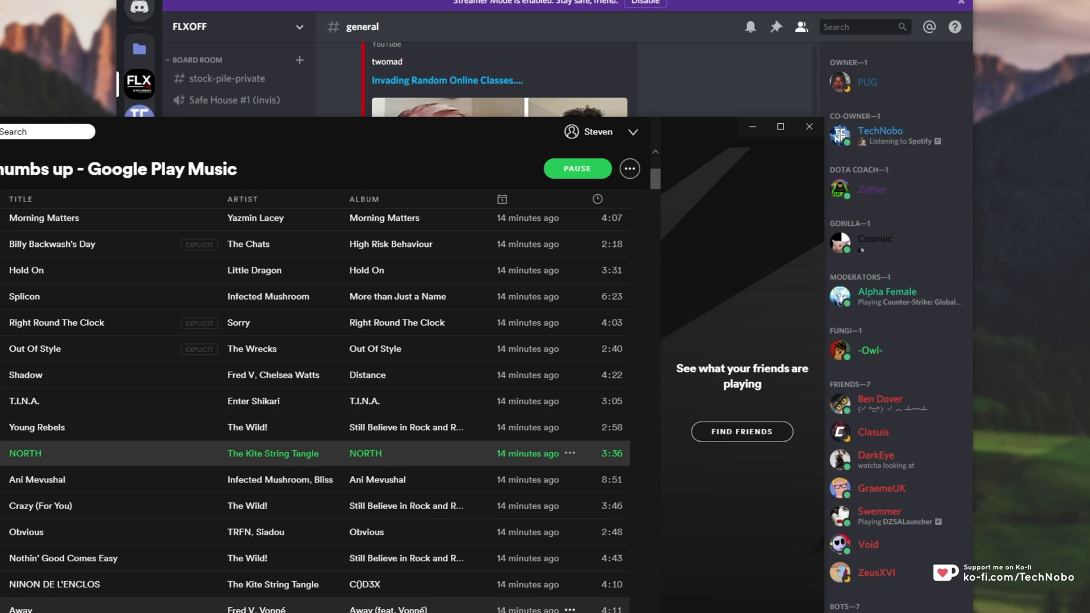
key("space")
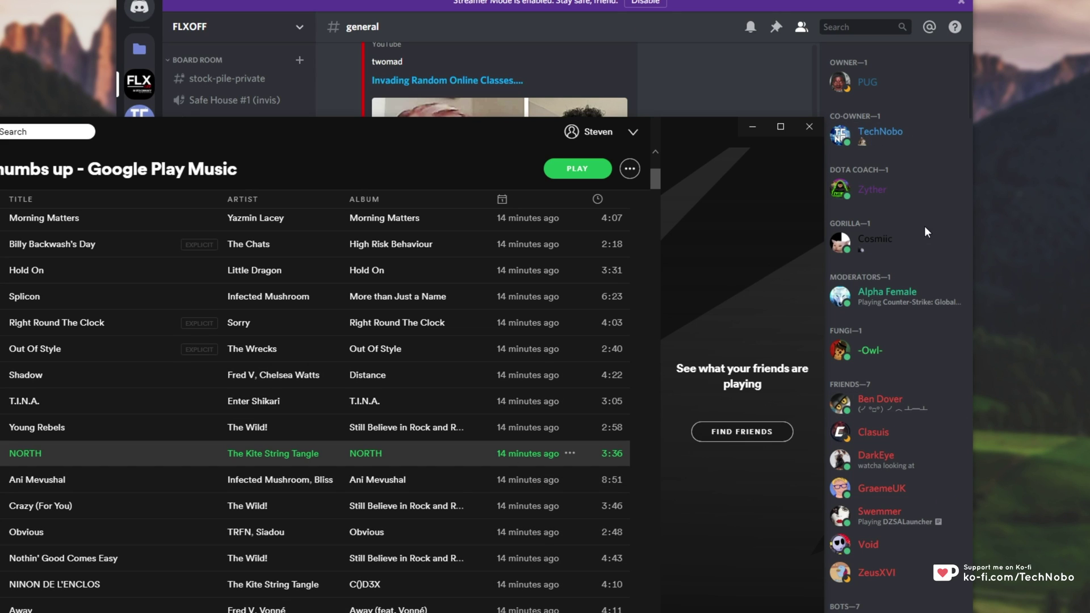
Step: Open TechNobo's profile card, resume NORTH to check the Spotify status, then minimise Spotify
left_click(890, 143)
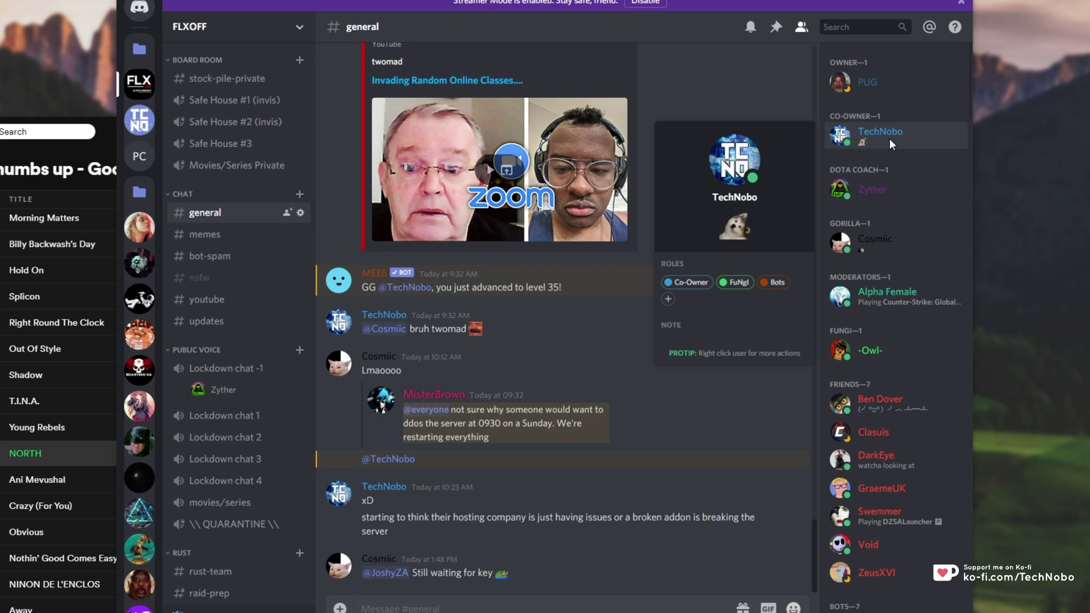
mouse_move(728, 227)
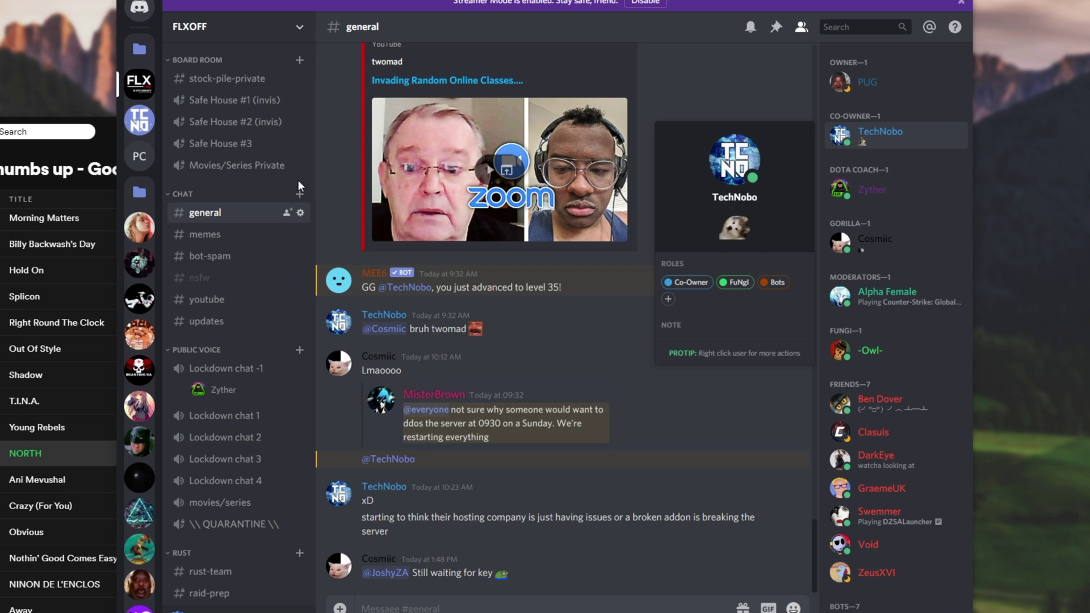
key("alt+Tab")
key("space")
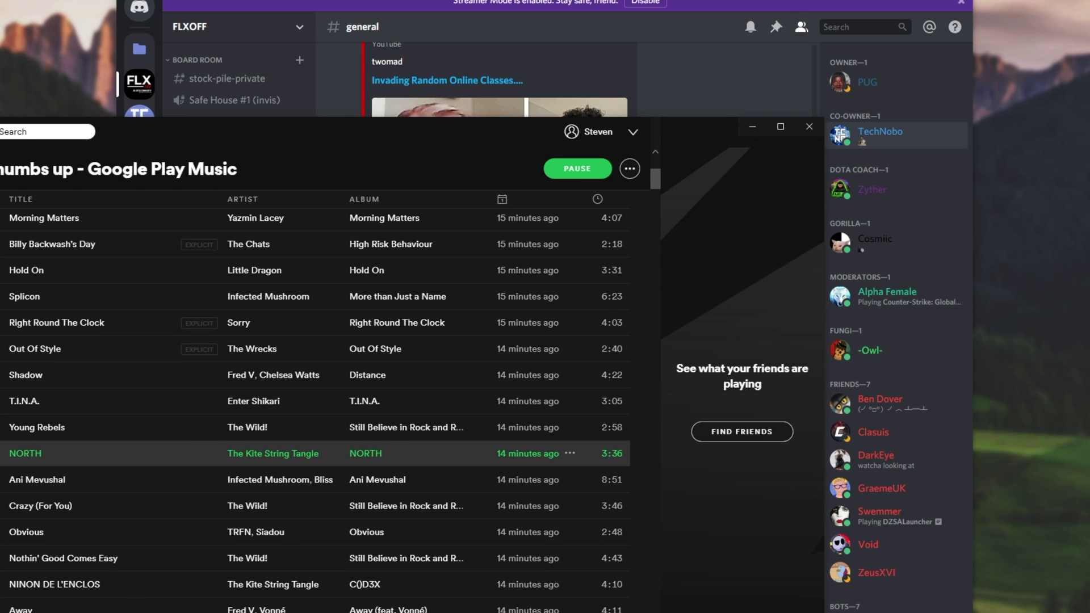
key("alt+Tab")
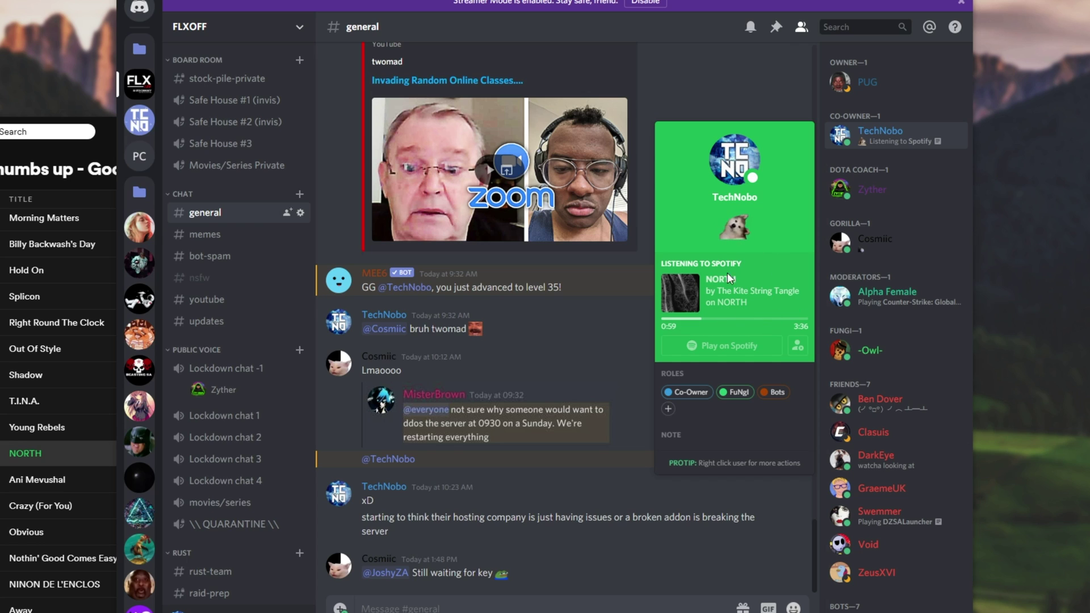
key("alt+Tab")
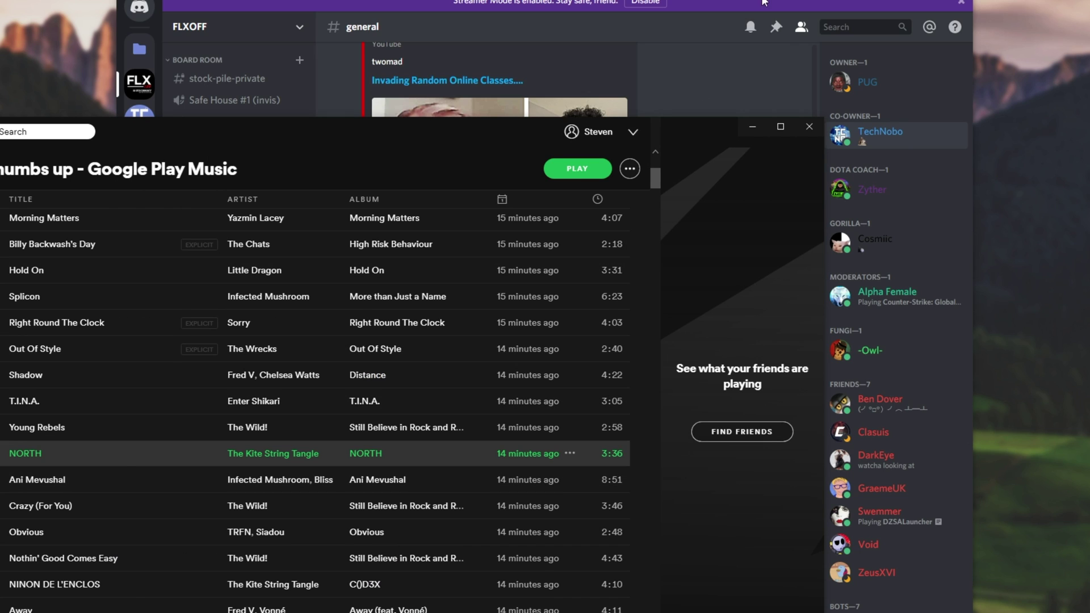
key("alt+Tab")
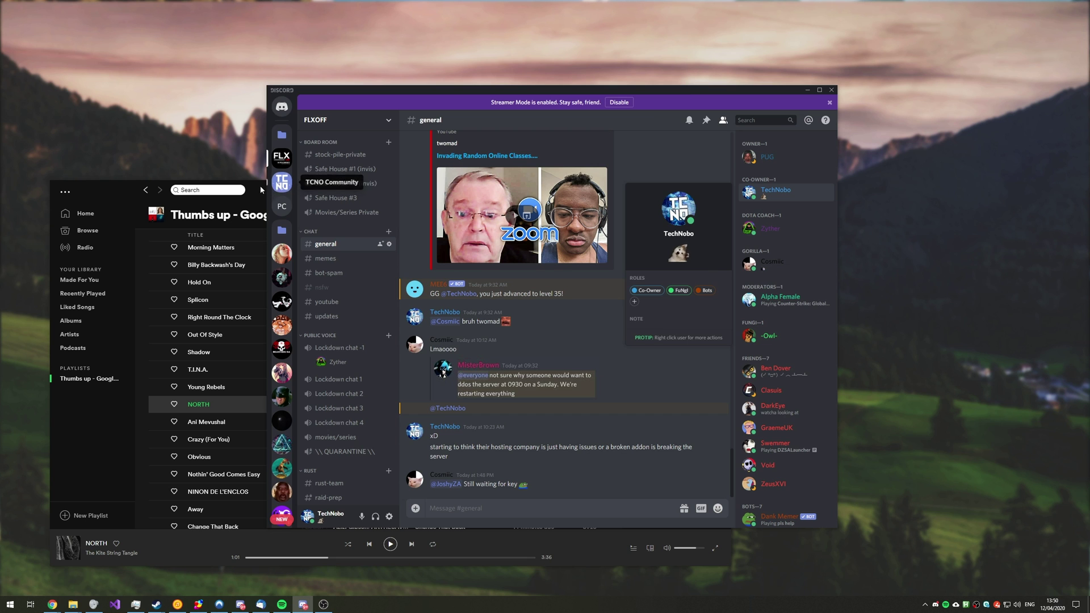
left_click(261, 190)
left_click(684, 187)
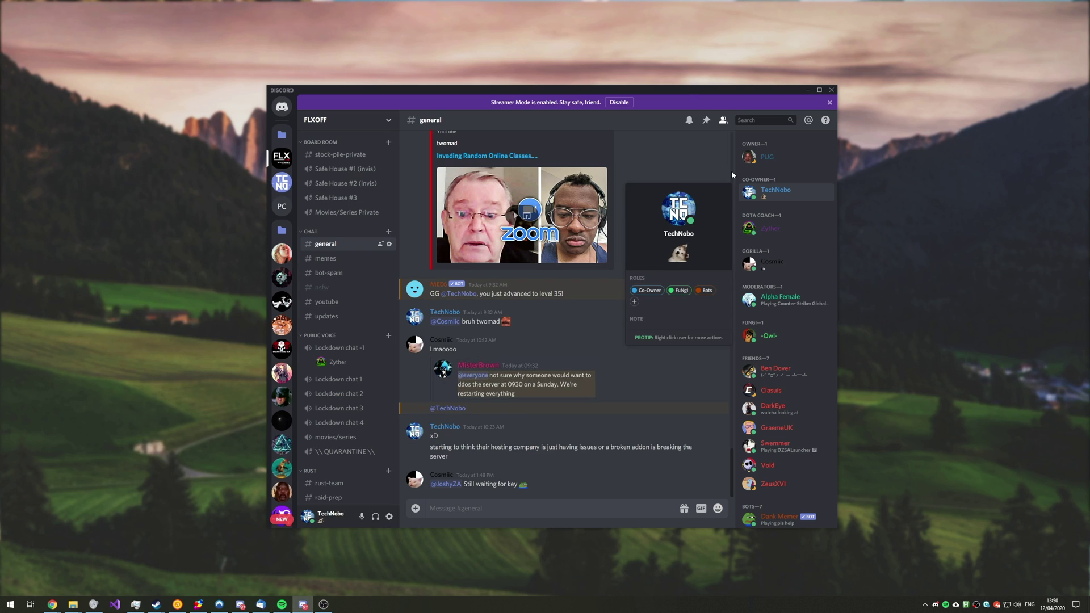
Step: Close TechNobo's profile card and open User Settings on the Connections page
left_click(702, 169)
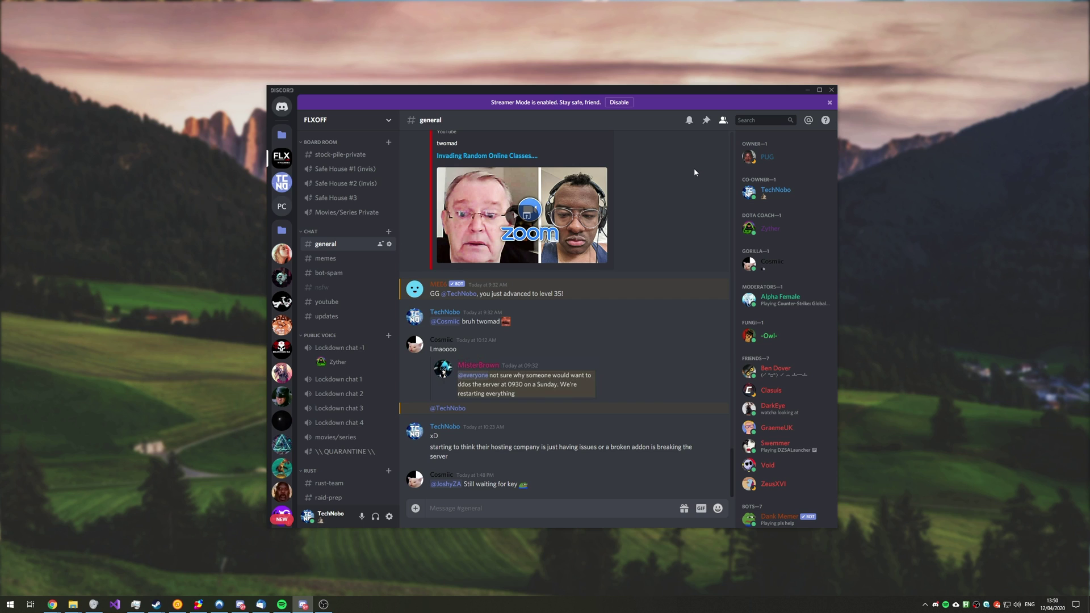
left_click(393, 519)
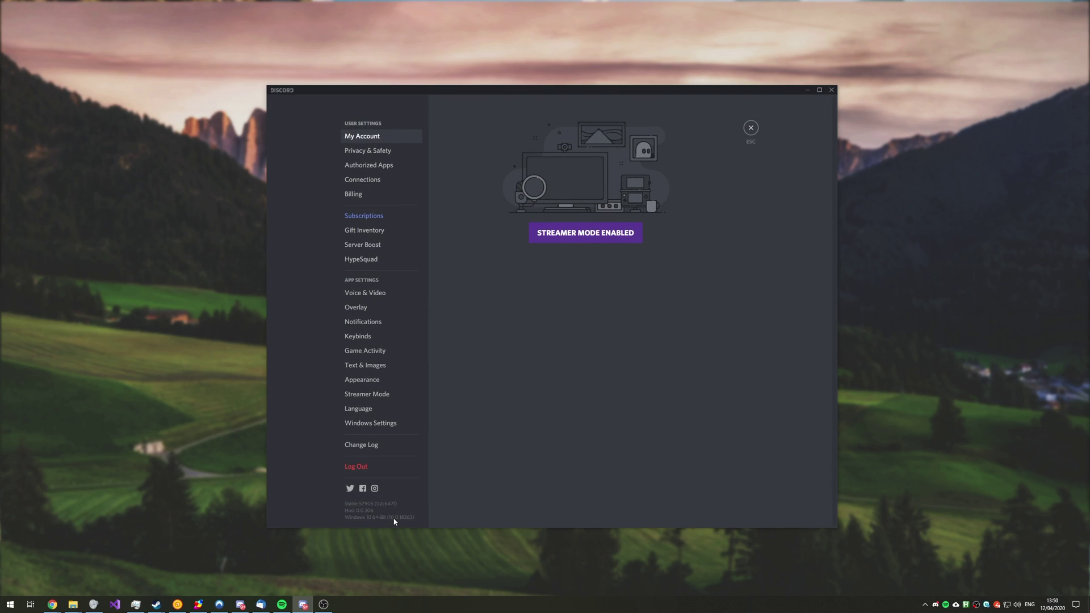
left_click(382, 187)
left_click(363, 380)
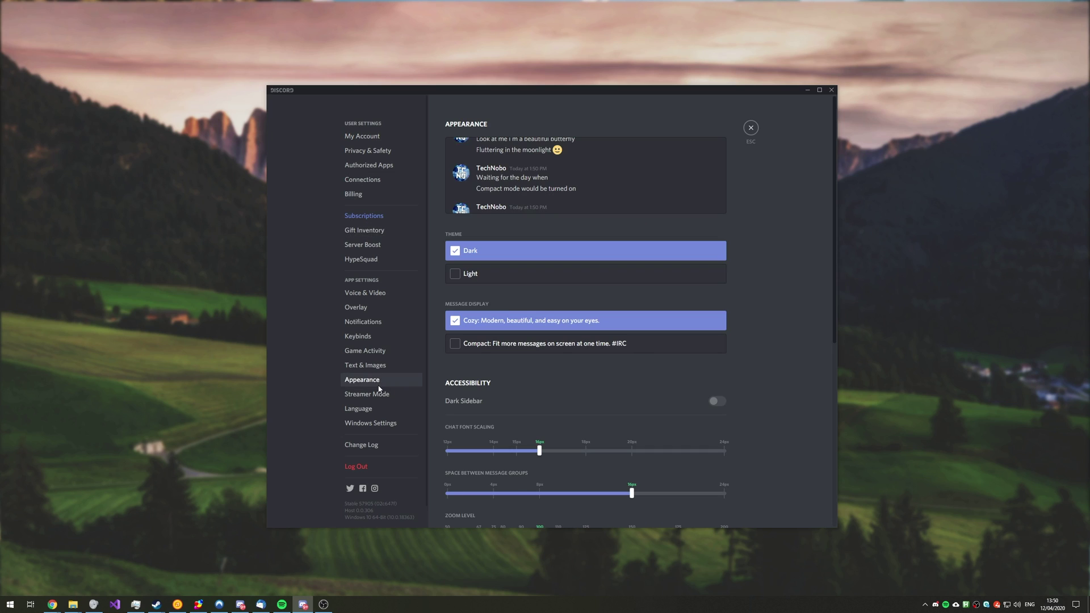
left_click(368, 394)
left_click(392, 180)
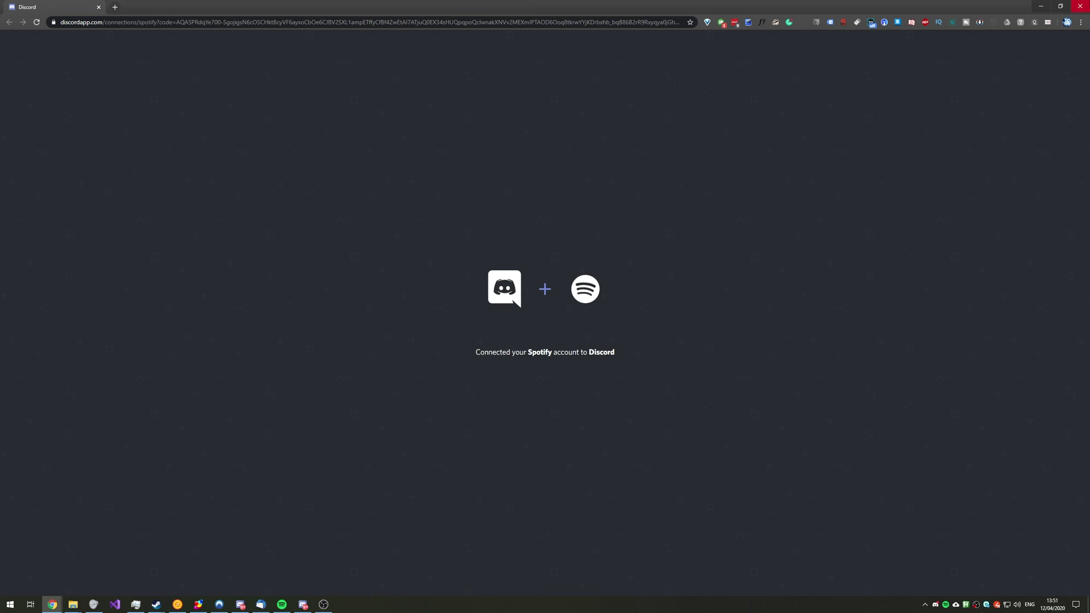
Step: Close the Chrome window confirming the Spotify connection, returning to Discord's Connections page
left_click(1085, 9)
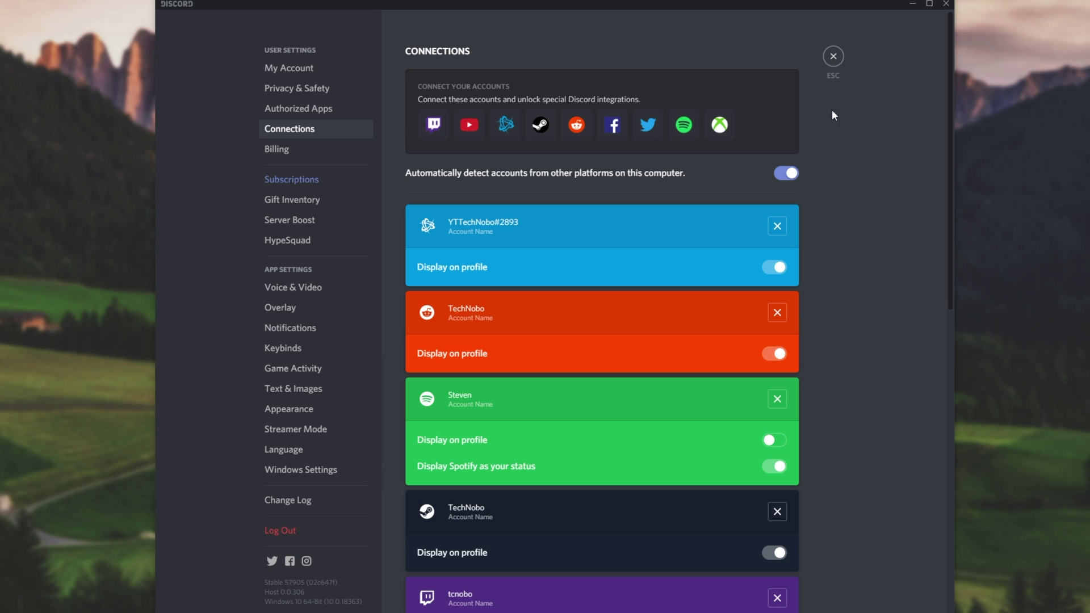
Step: Close settings and open TechNobo's profile, then close the full profile view
left_click(832, 57)
left_click(868, 121)
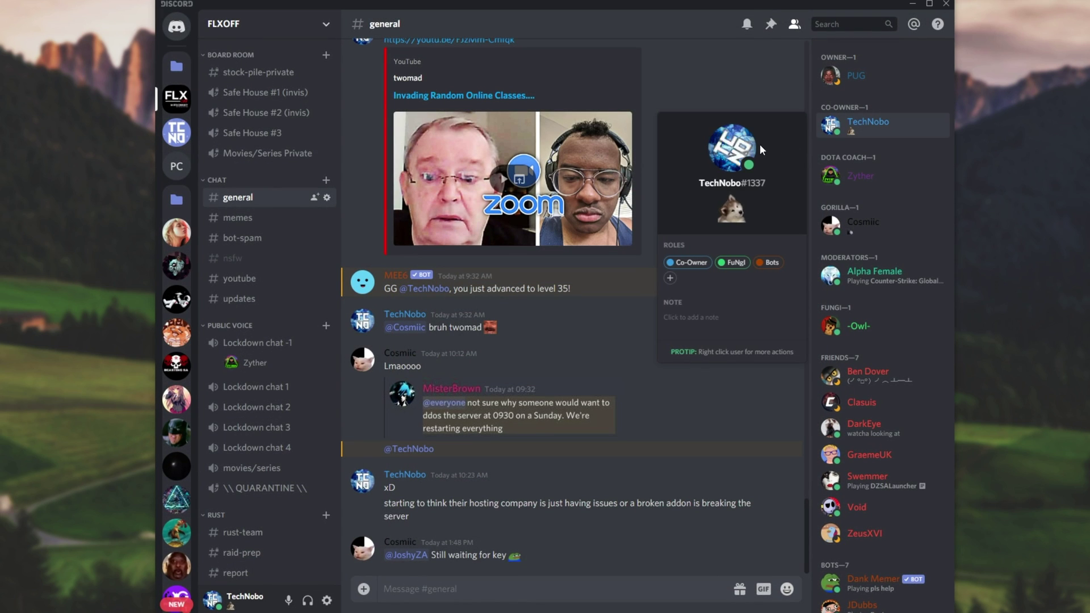
key("Escape")
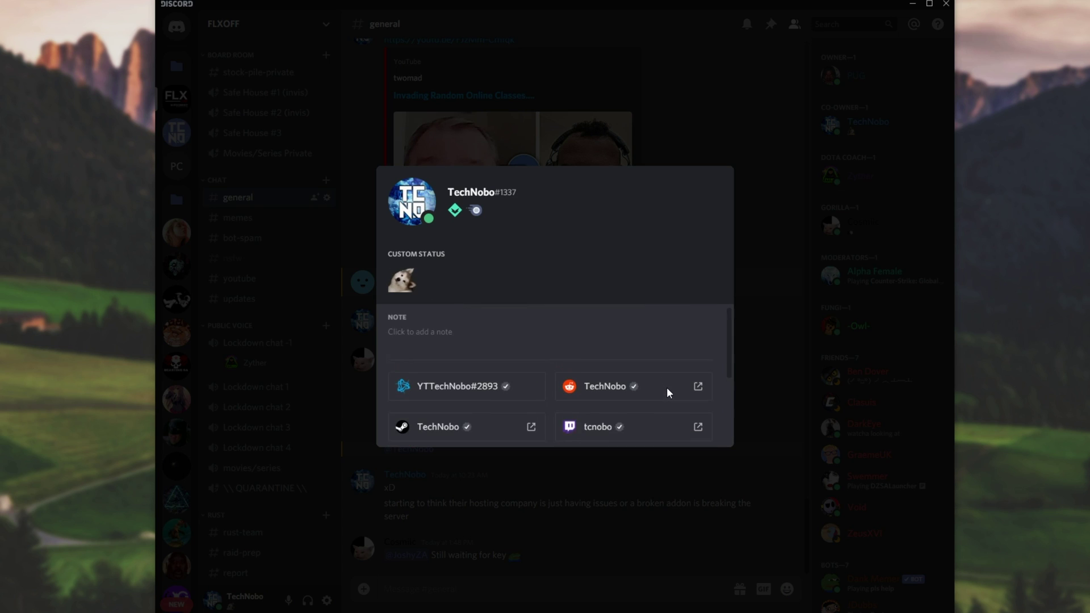
scroll(668, 393, "down", 3)
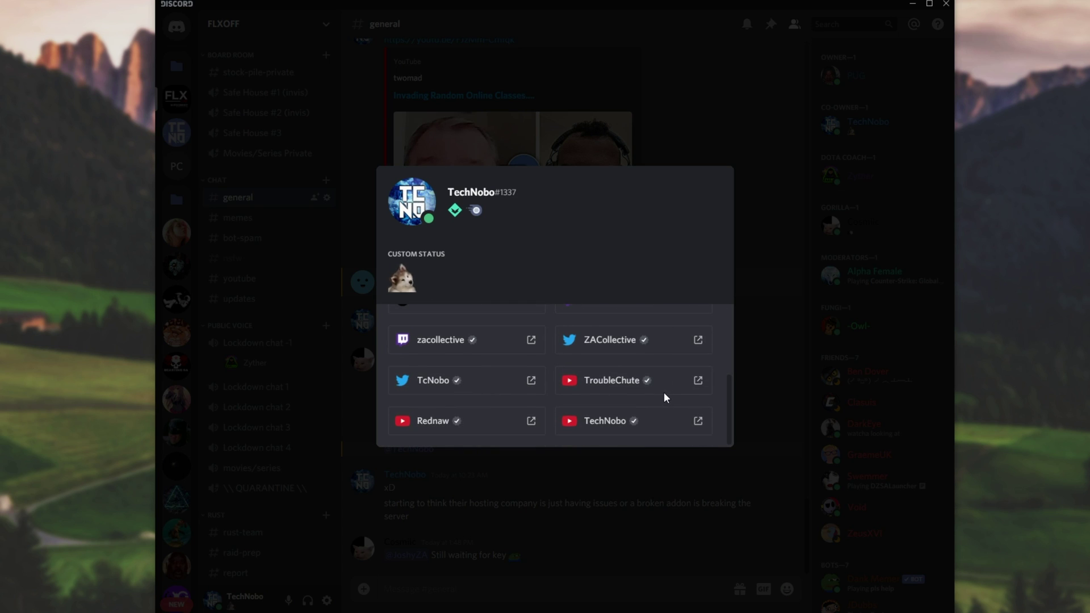
left_click(764, 371)
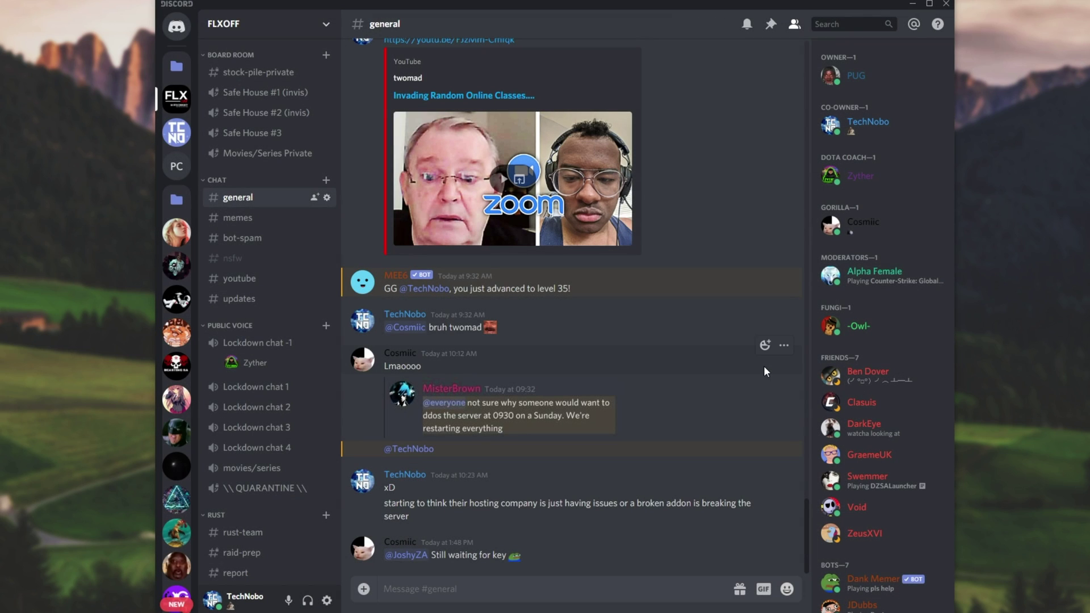
Step: Check TechNobo's profile card for the Spotify status, then stop playback in Spotify
key("alt+Tab")
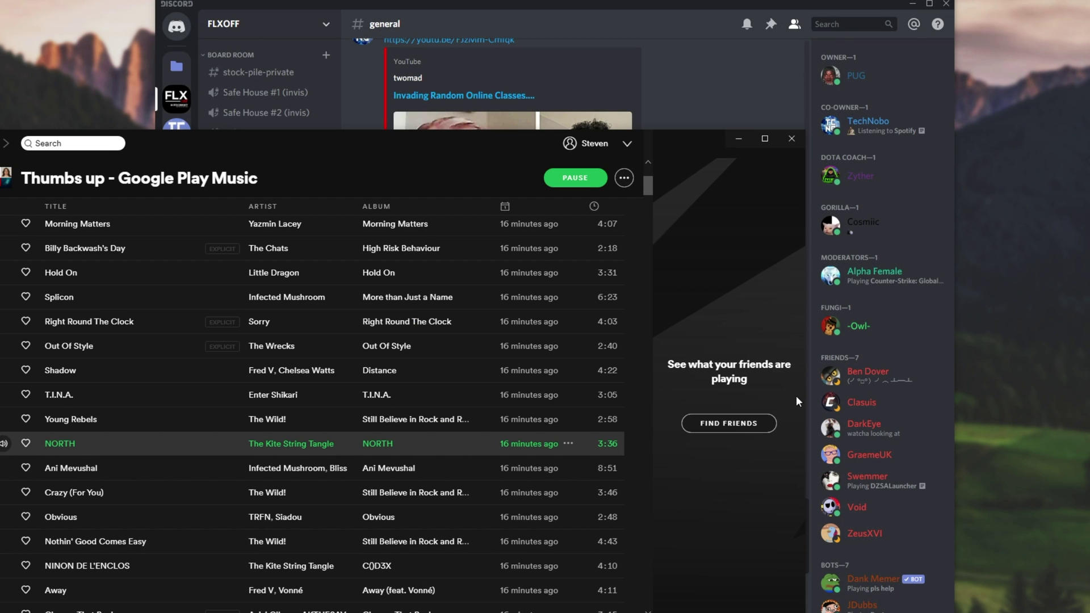
left_click(892, 133)
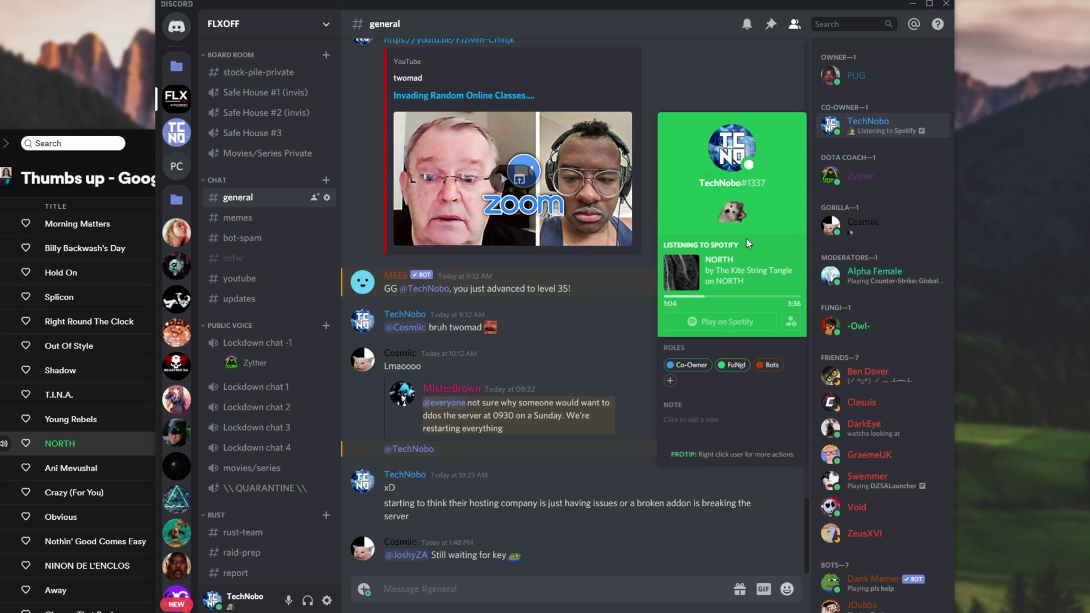
left_click(720, 322)
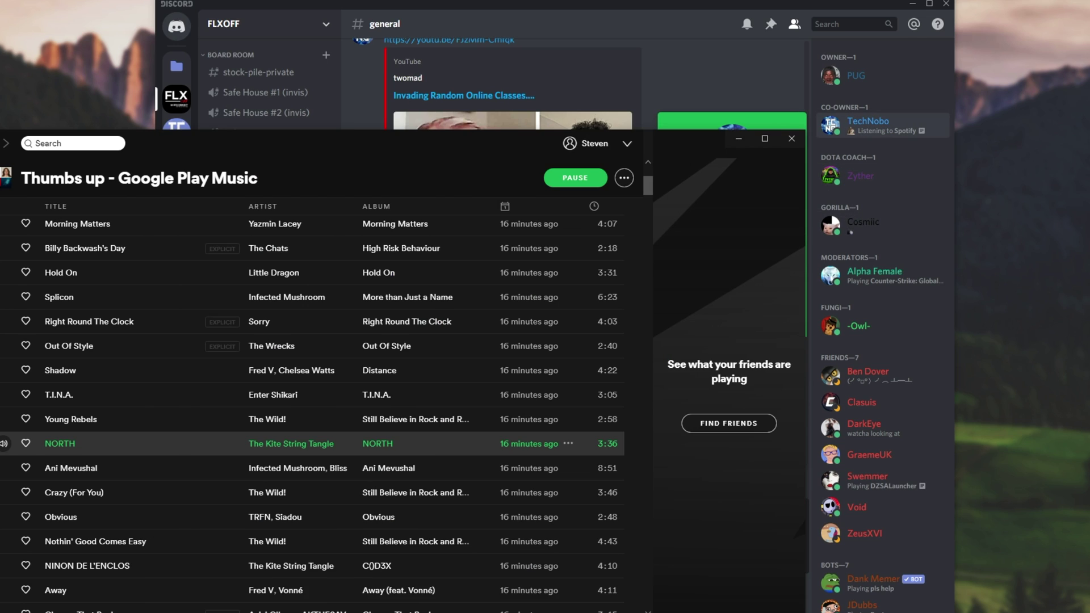
left_click(720, 107)
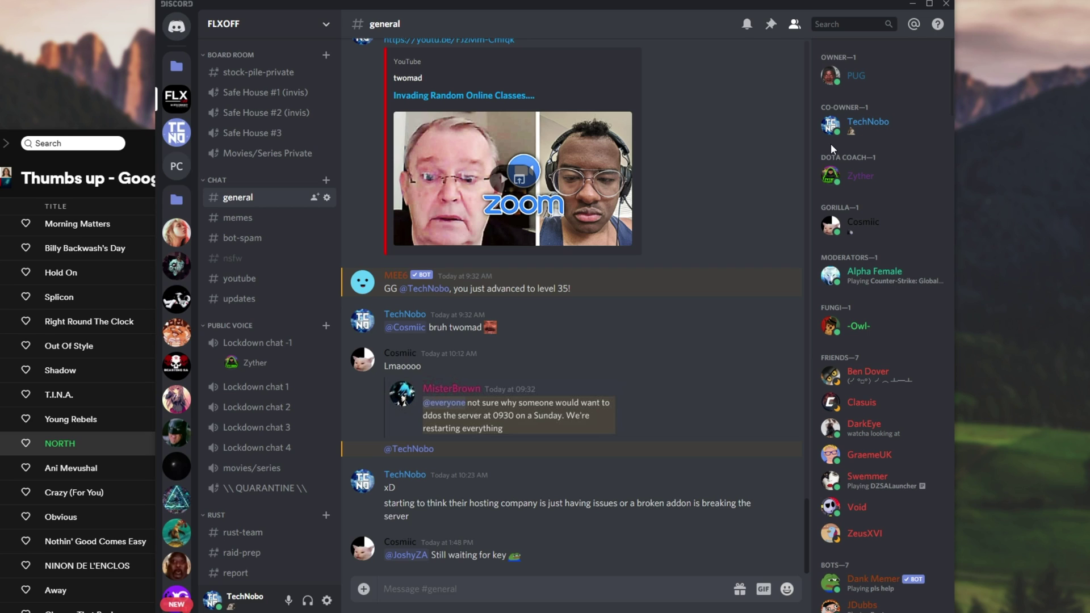
left_click(109, 144)
Step: Open the Game Activity settings page and review the added games list
left_click(750, 118)
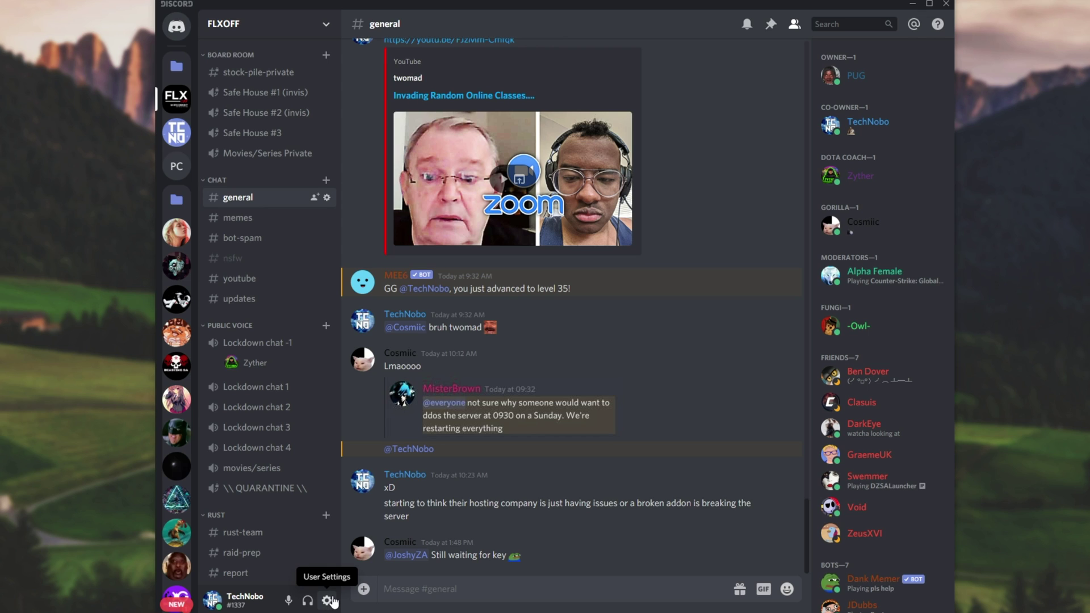
left_click(328, 601)
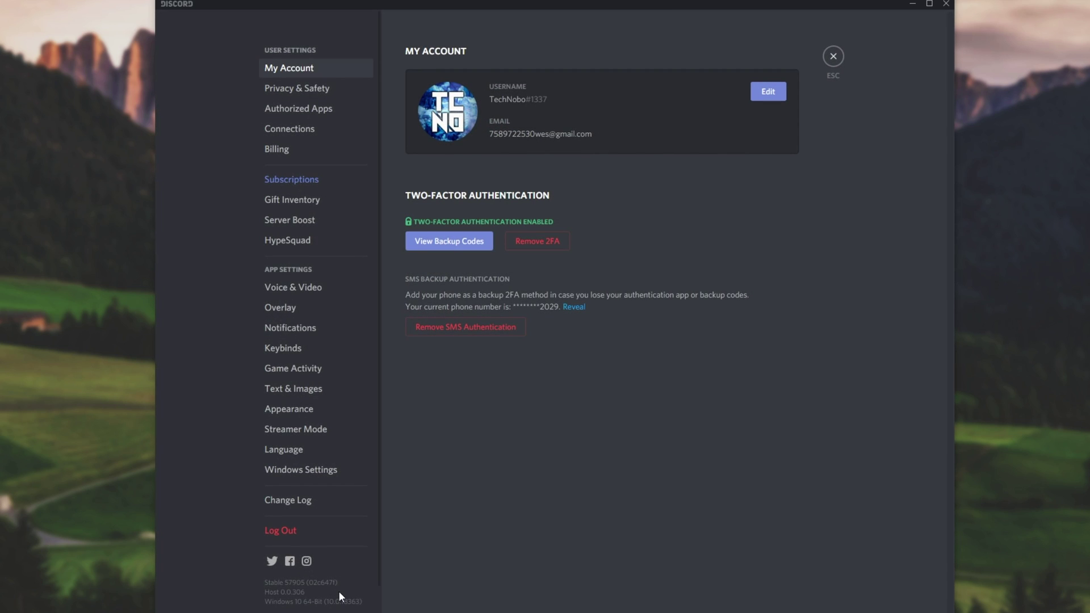
left_click(315, 367)
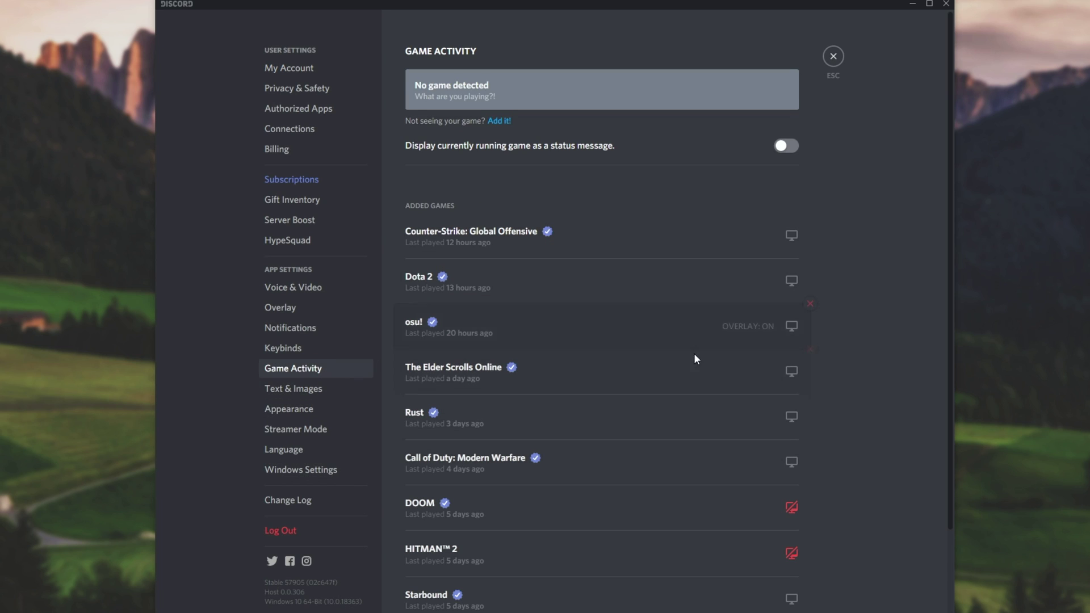
scroll(867, 391, "down", 1)
scroll(866, 391, "down", 1)
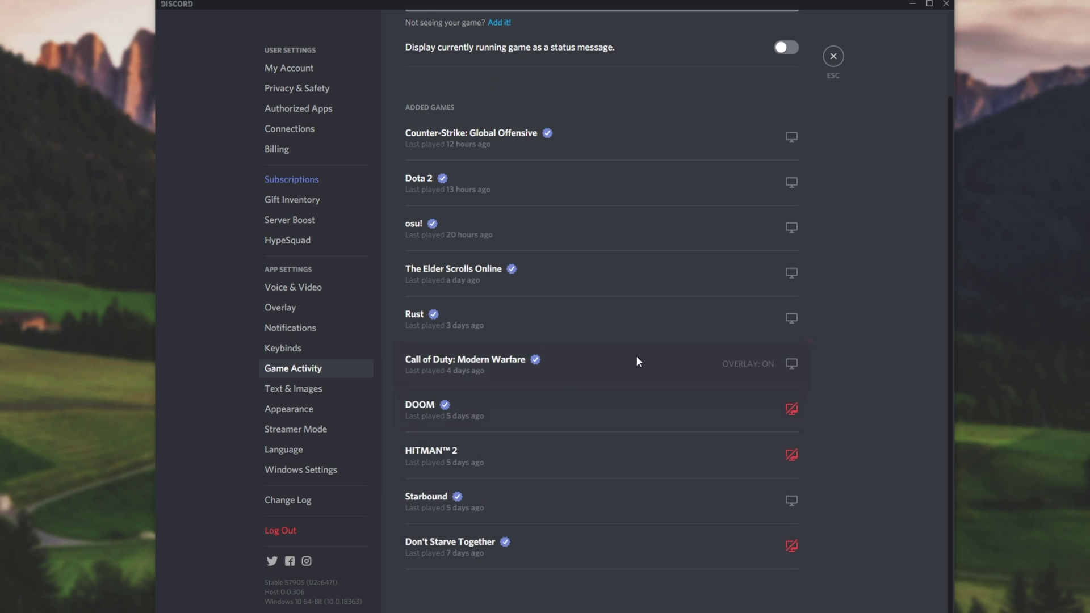
mouse_move(812, 349)
scroll(797, 400, "up", 2)
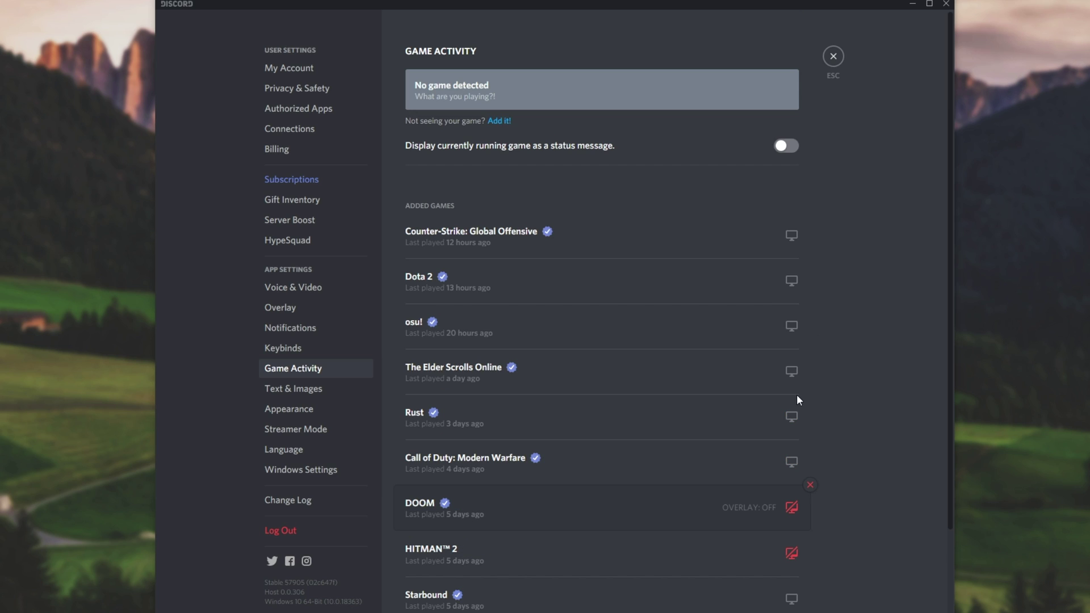
Step: Add Spotify from the running applications list as a game, then close settings
left_click(498, 124)
left_click(578, 153)
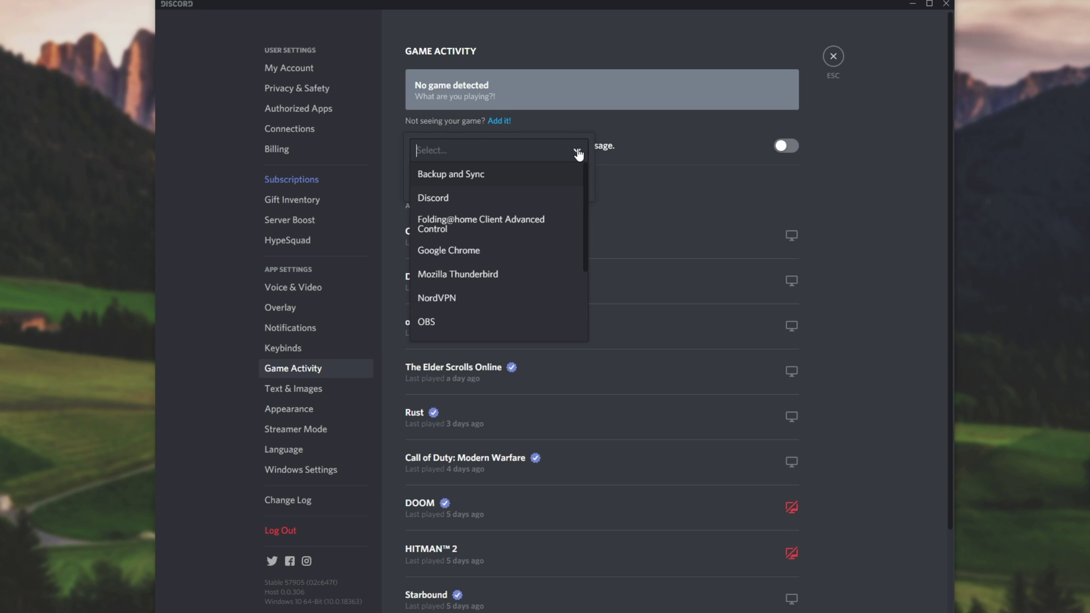
scroll(560, 189, "down", 2)
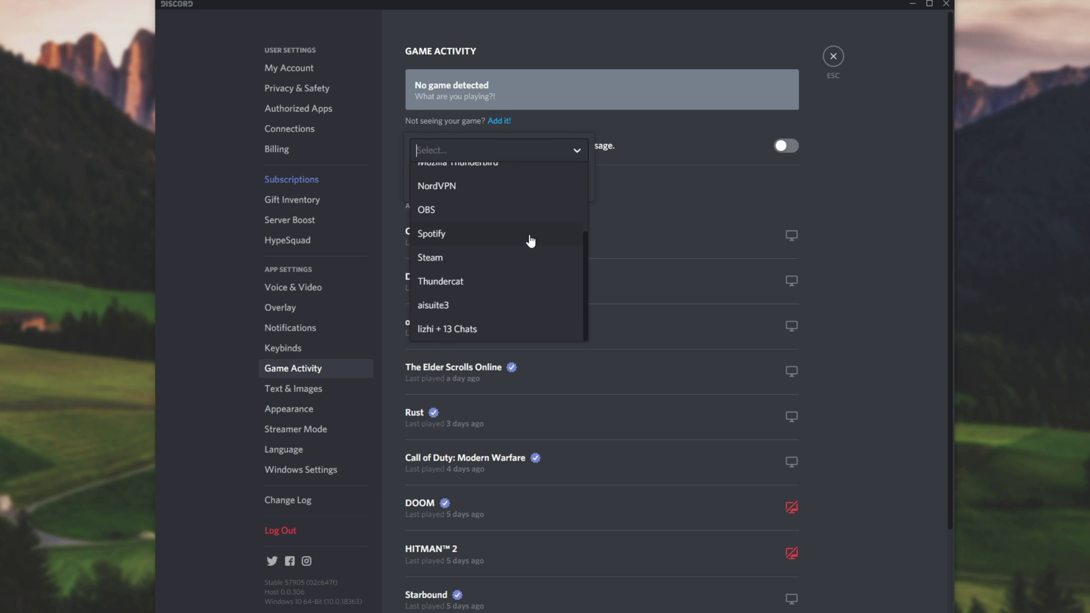
left_click(530, 234)
left_click(563, 185)
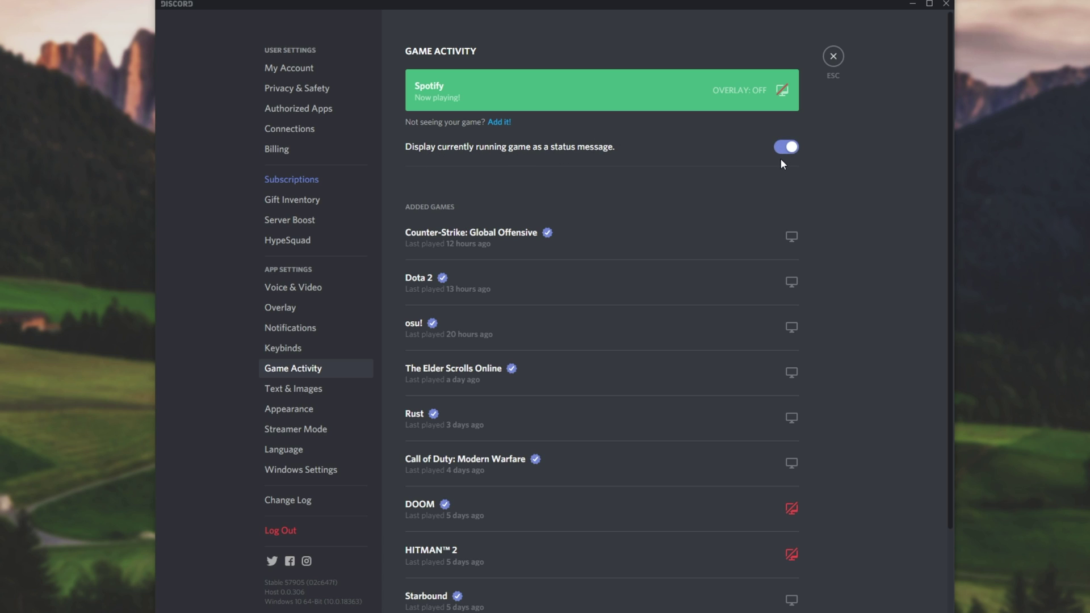
left_click(833, 56)
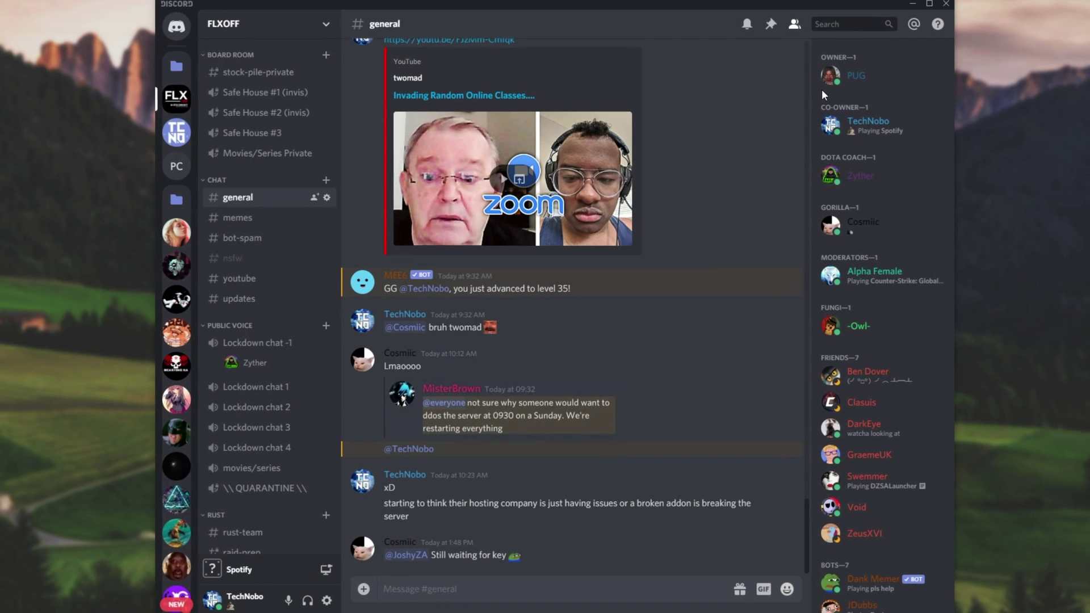
Step: Check your profile card shows Playing Spotify, then start NORTH in Spotify and return to Discord
left_click(887, 128)
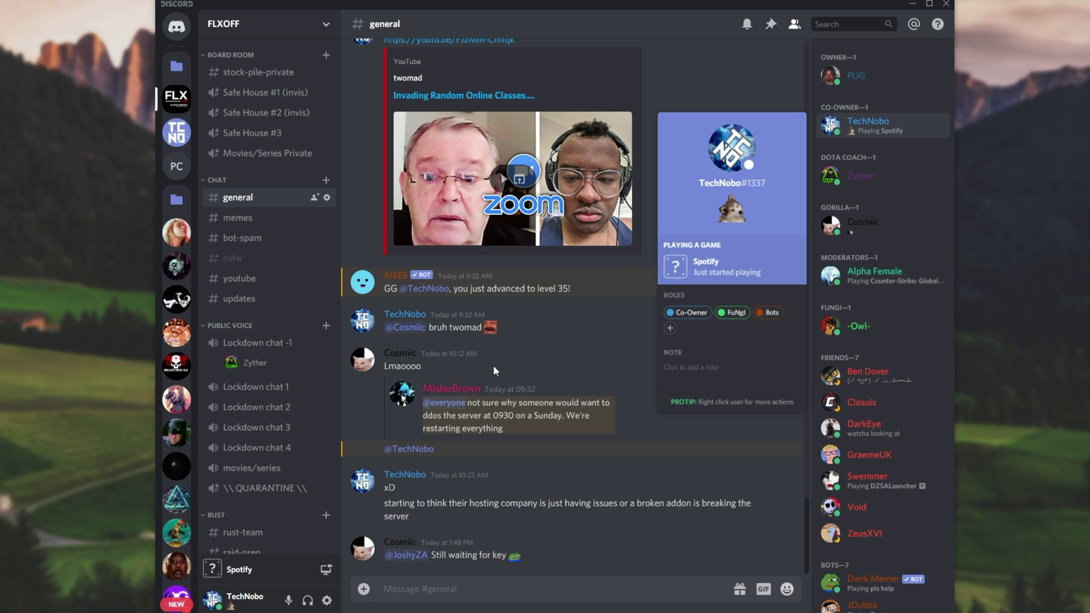
key("alt+Tab")
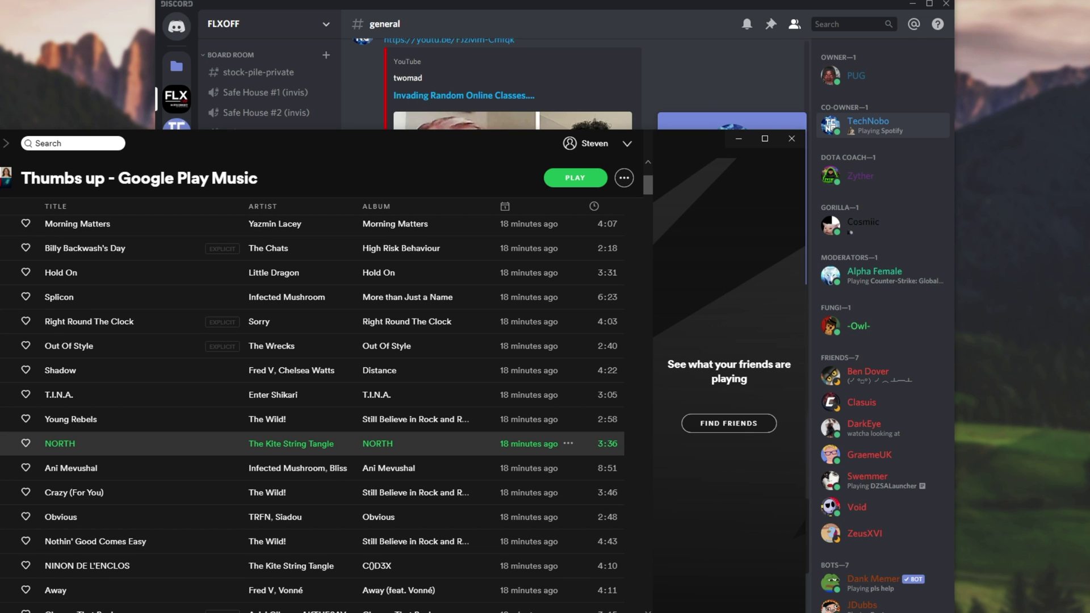
key("space")
left_click(782, 13)
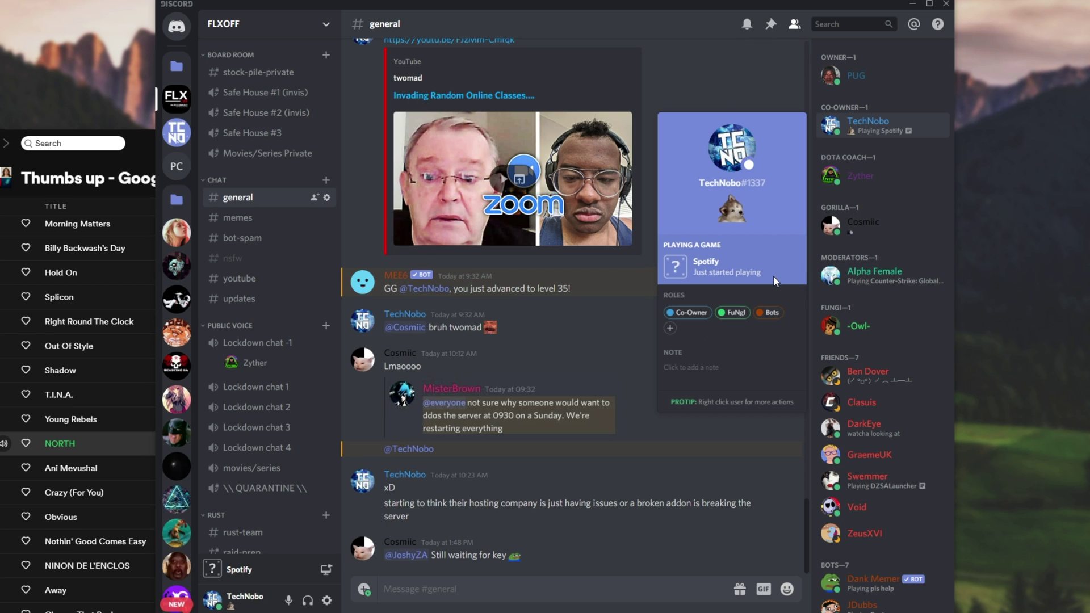
Step: View Game Activity, then check your profile card shows Listening to Spotify: NORTH
left_click(327, 600)
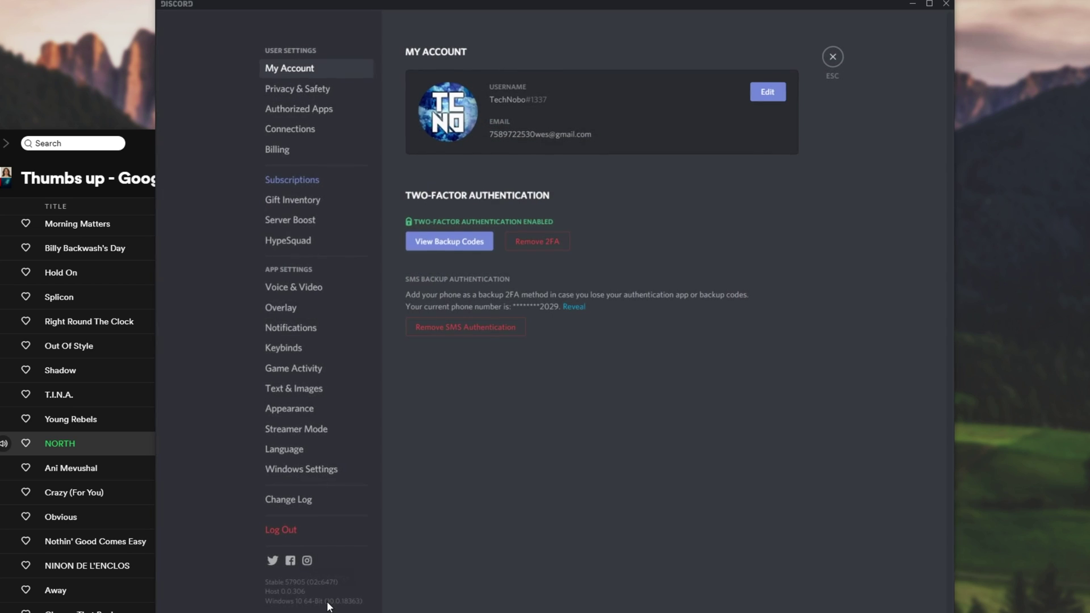
left_click(323, 376)
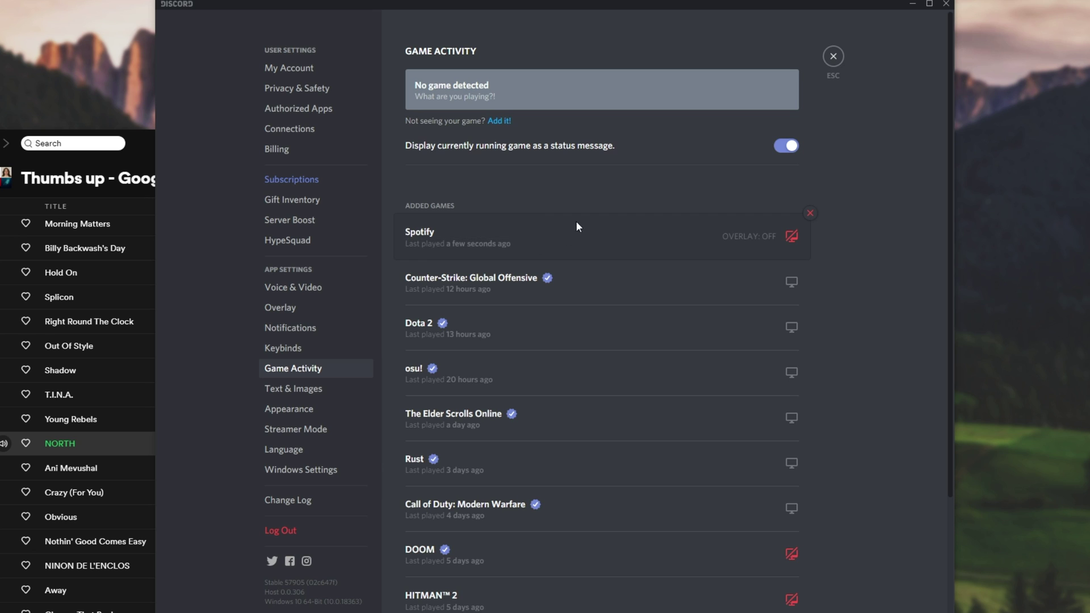
left_click(832, 59)
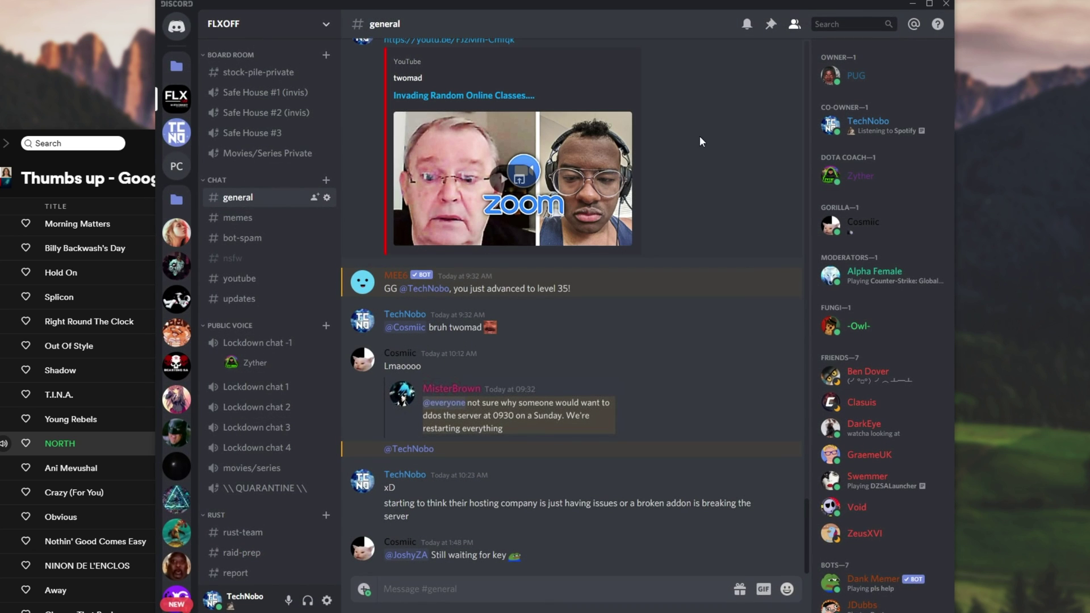
left_click(878, 137)
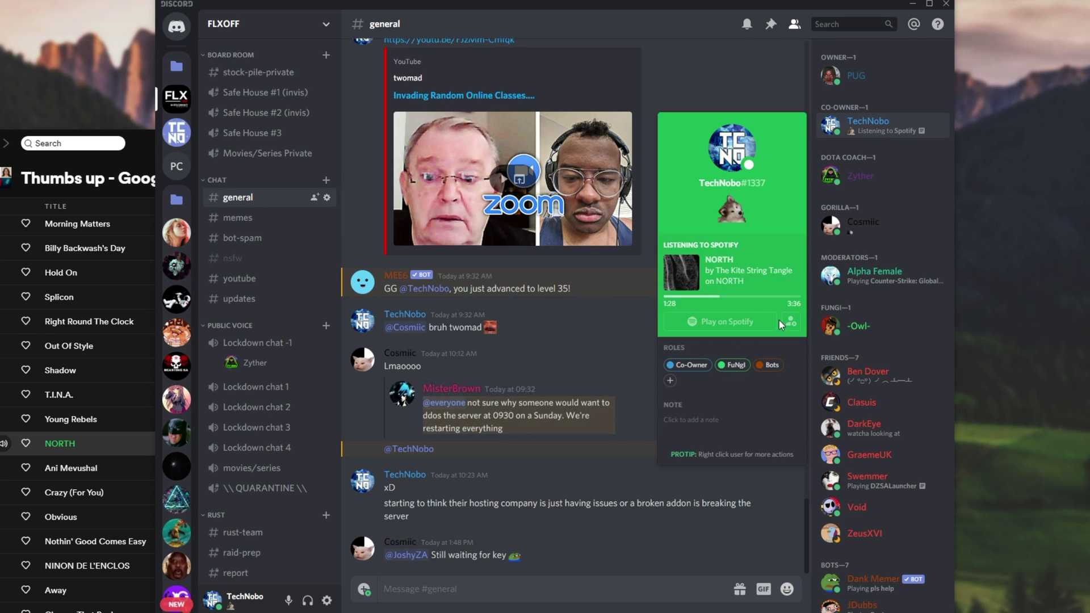
Step: Remove Spotify from the added games in Game Activity and close settings
left_click(327, 600)
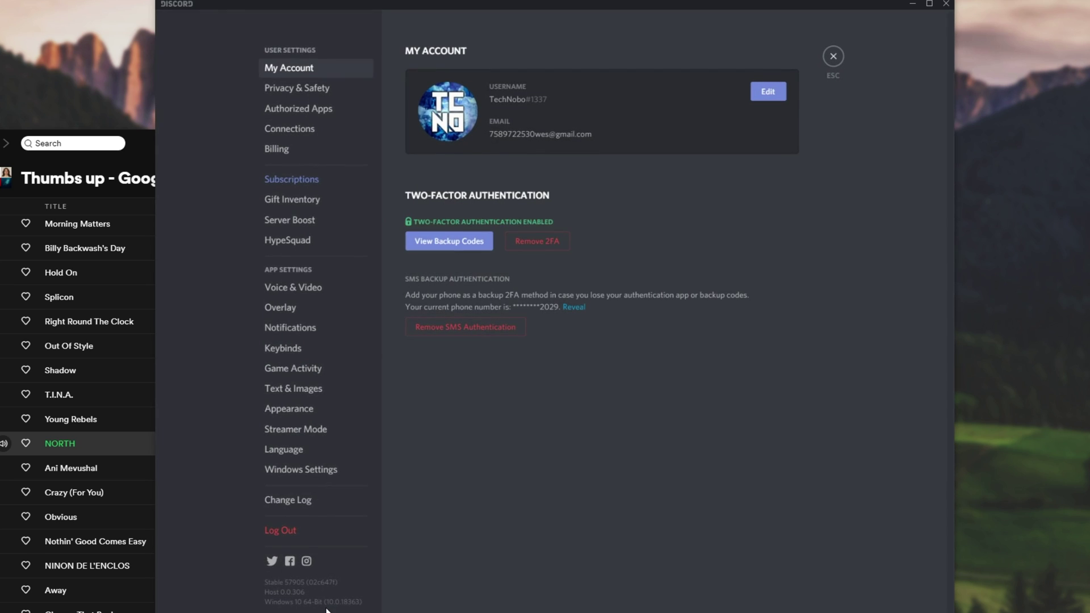
left_click(325, 368)
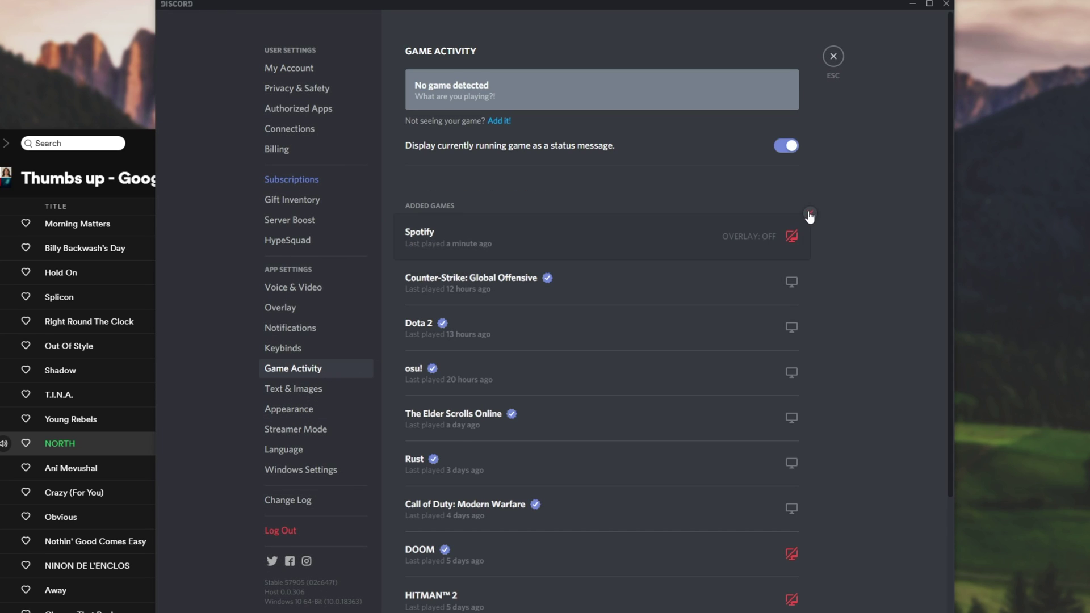
left_click(811, 214)
left_click(833, 56)
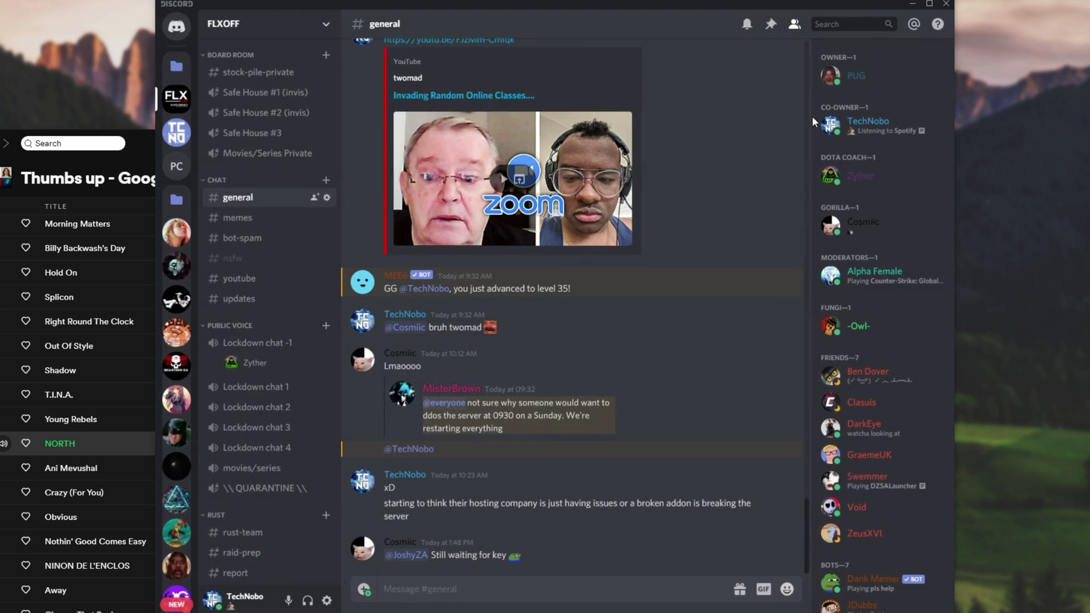
Step: Check your profile card still shows Listening to Spotify, hide Spotify, and reopen user settings
left_click(854, 137)
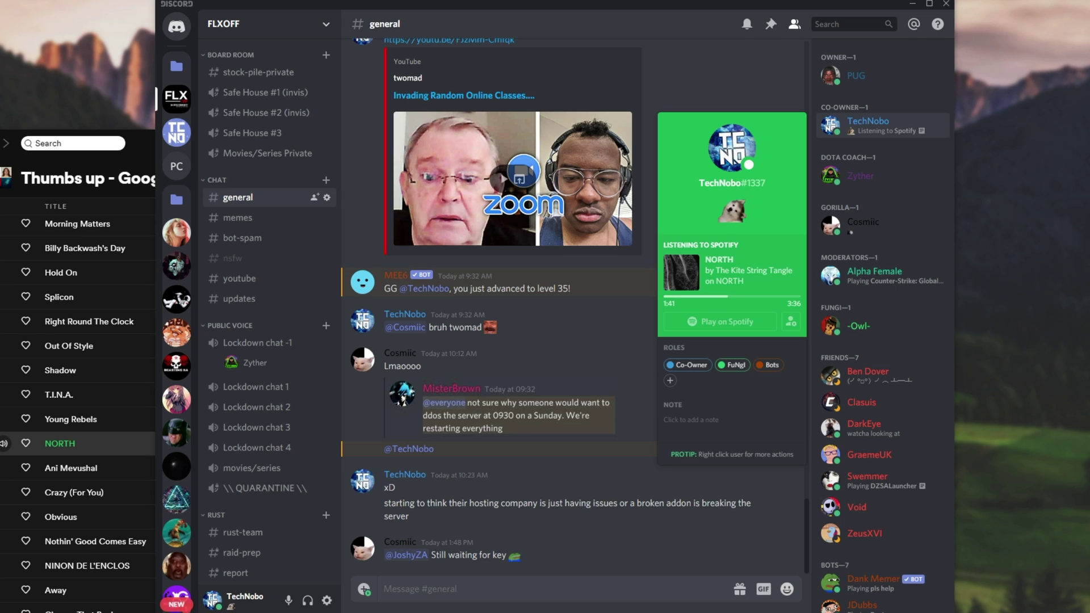
key("alt+Tab")
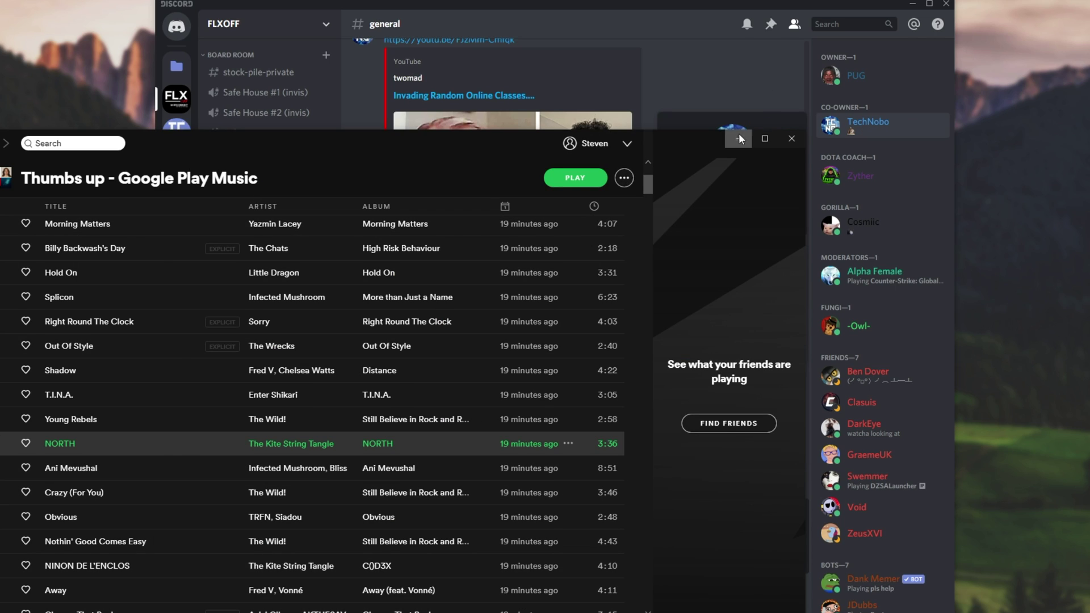
left_click(739, 139)
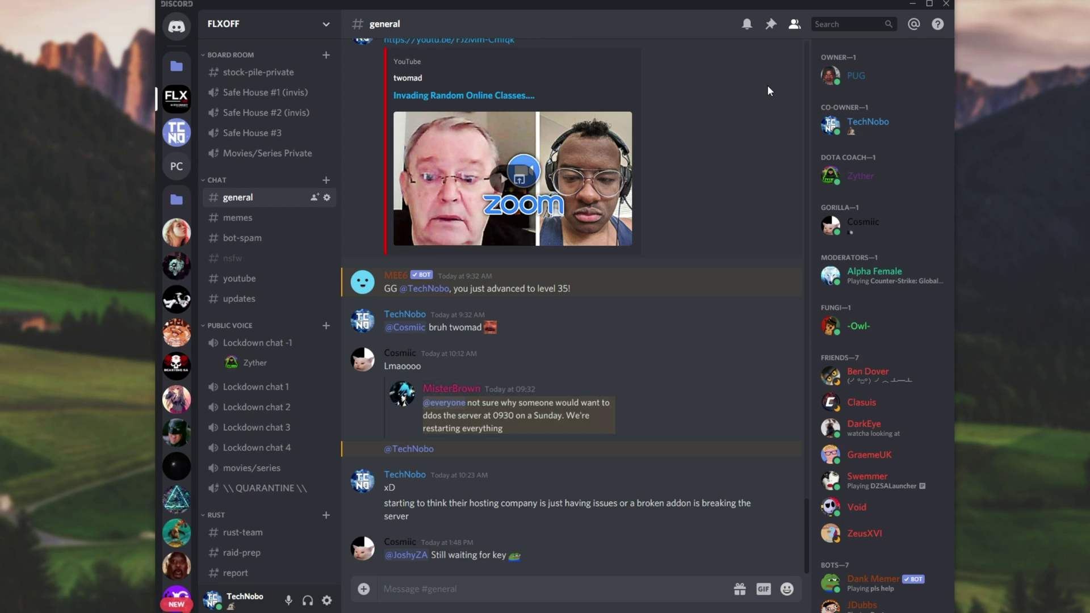
left_click(327, 600)
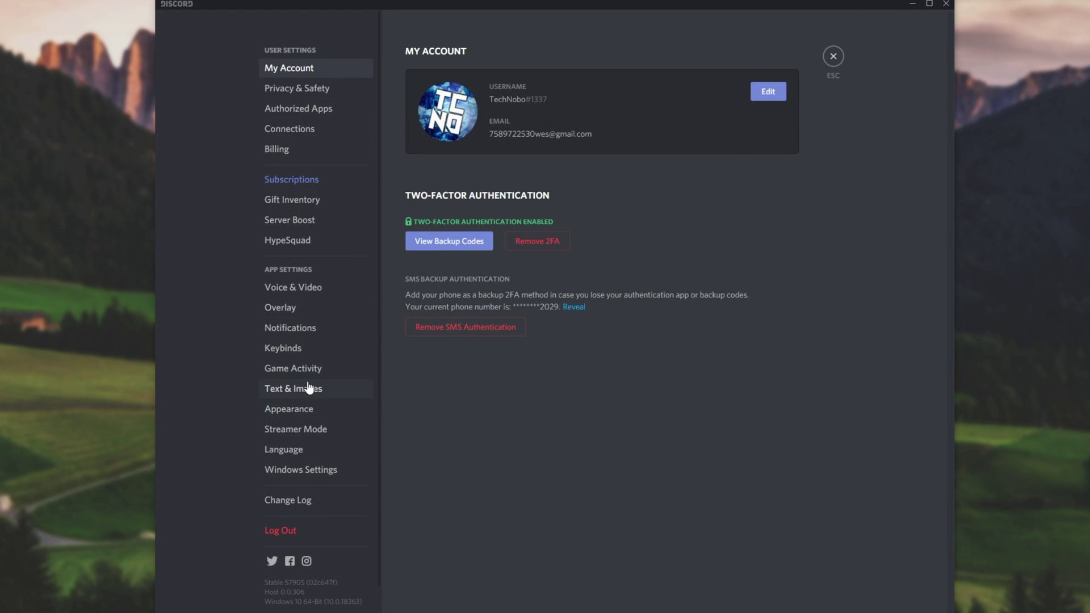
Step: Check Game Activity to confirm Spotify is no longer listed, then close settings back to #general
left_click(295, 369)
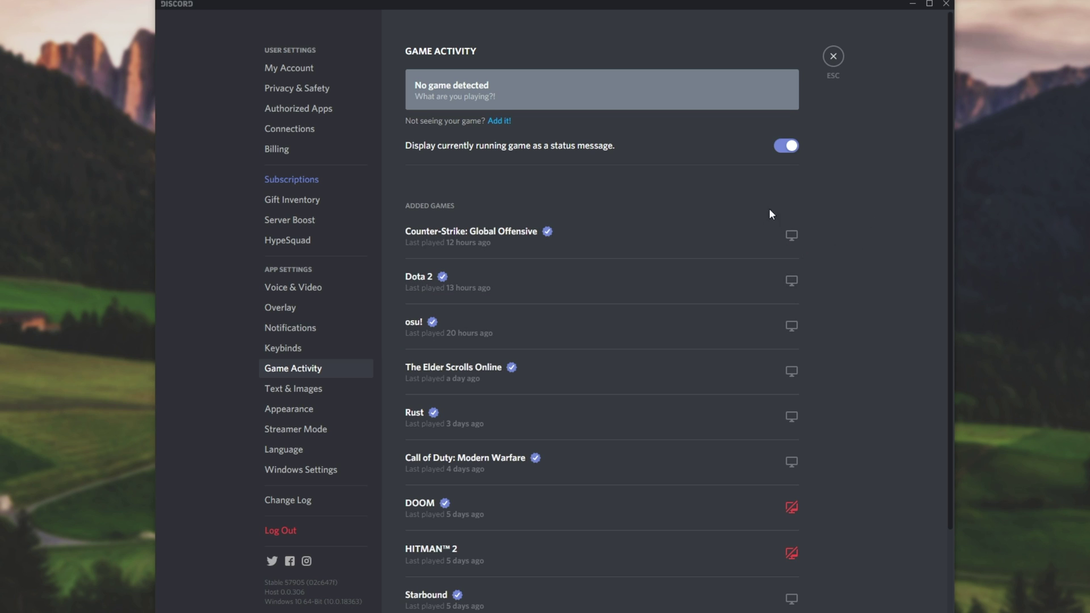
left_click(835, 52)
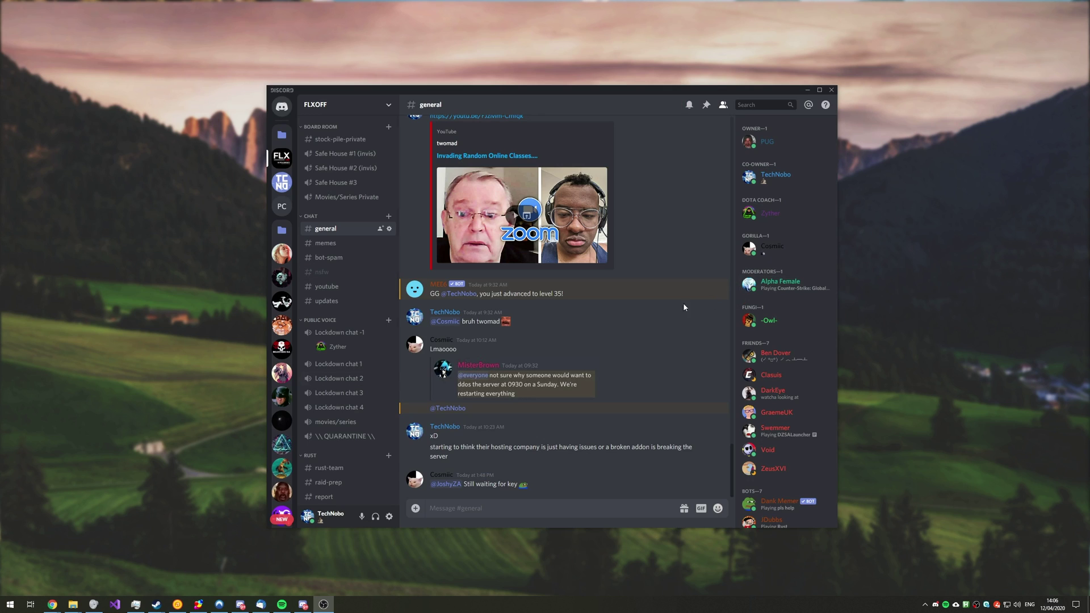
left_click(389, 516)
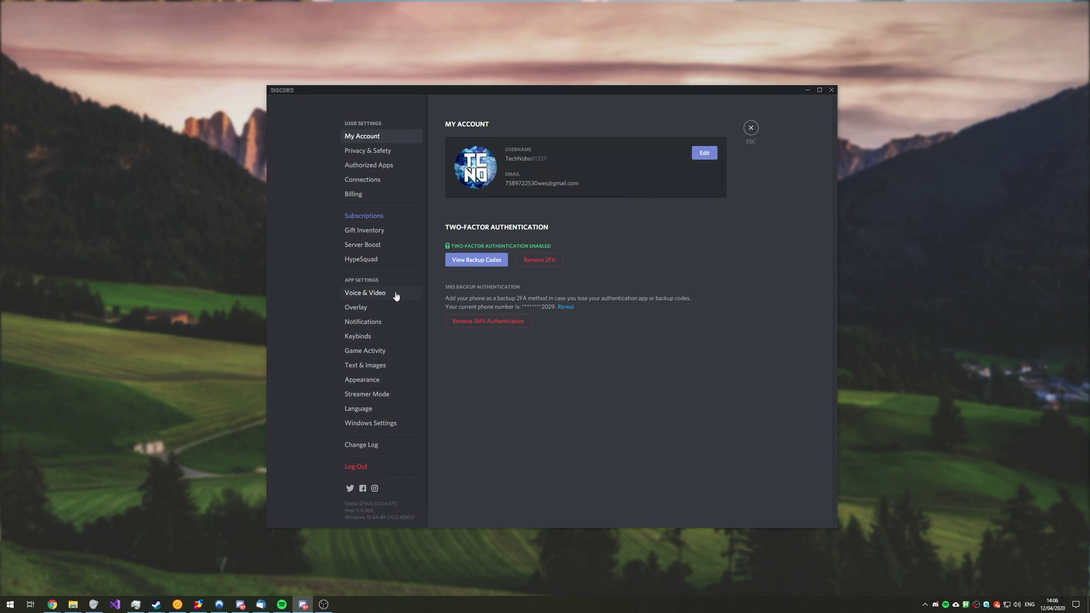
left_click(387, 347)
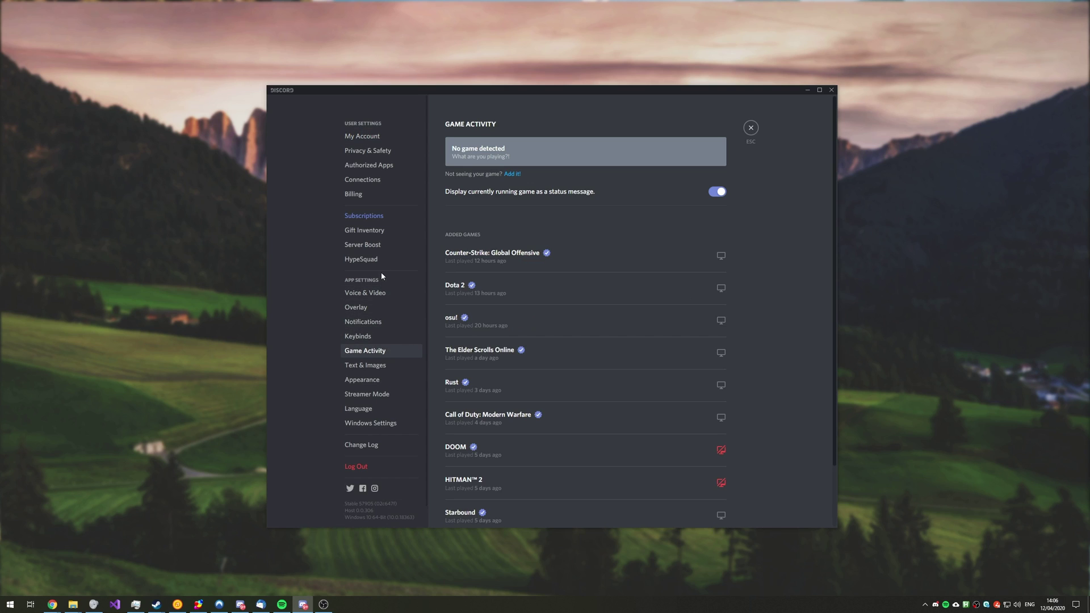
left_click(383, 182)
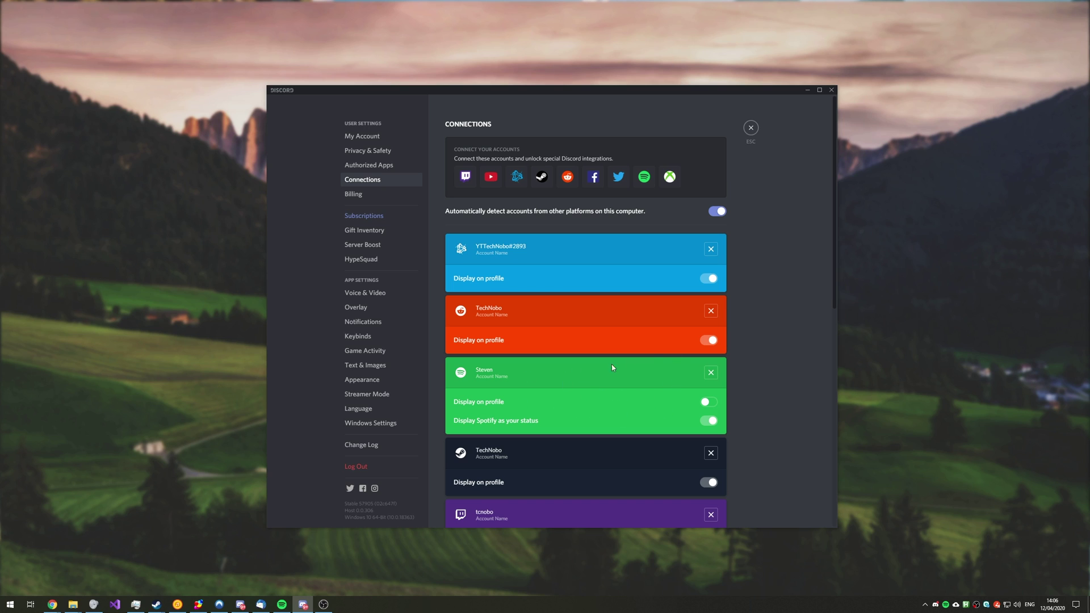
left_click(711, 375)
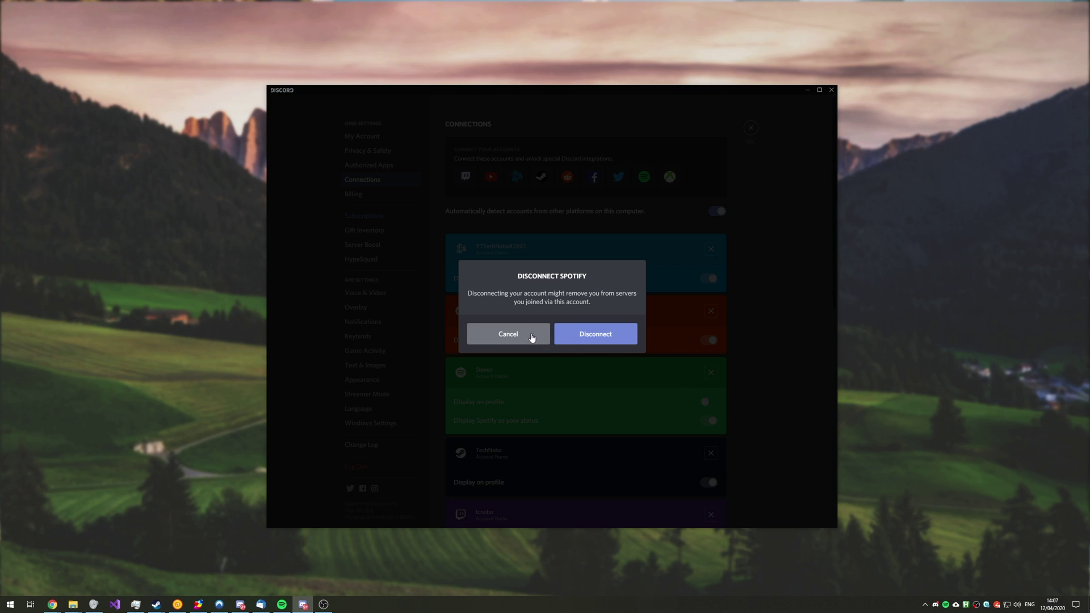
left_click(531, 339)
left_click(644, 181)
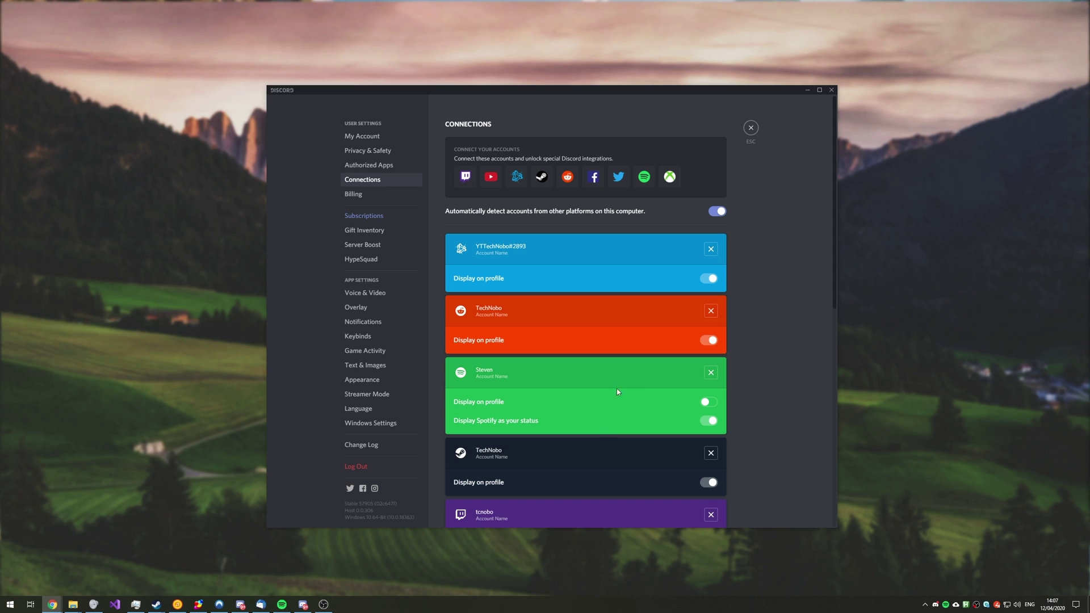
left_click(750, 128)
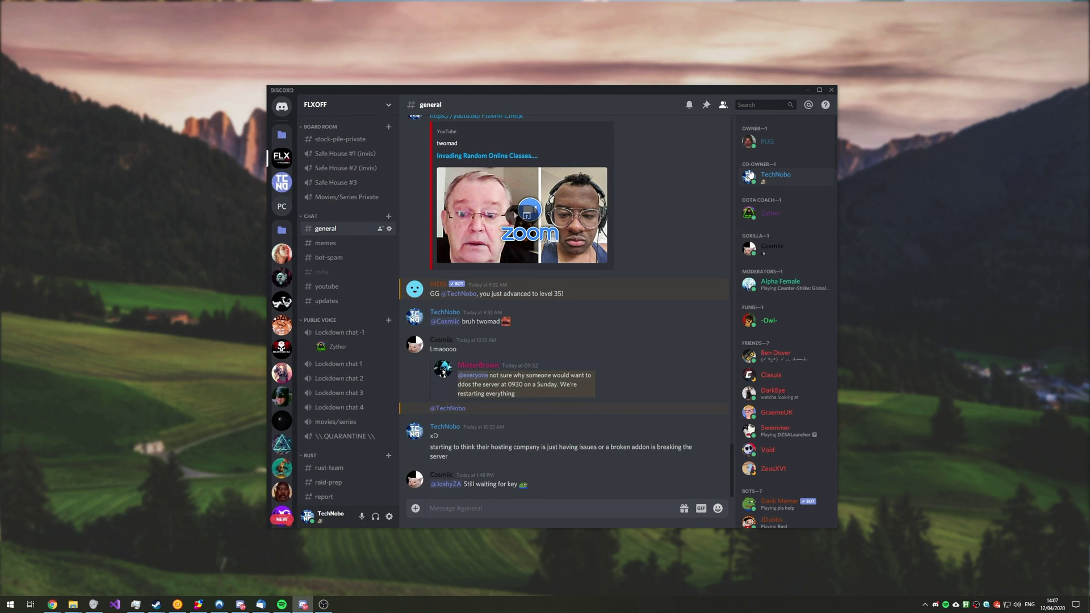